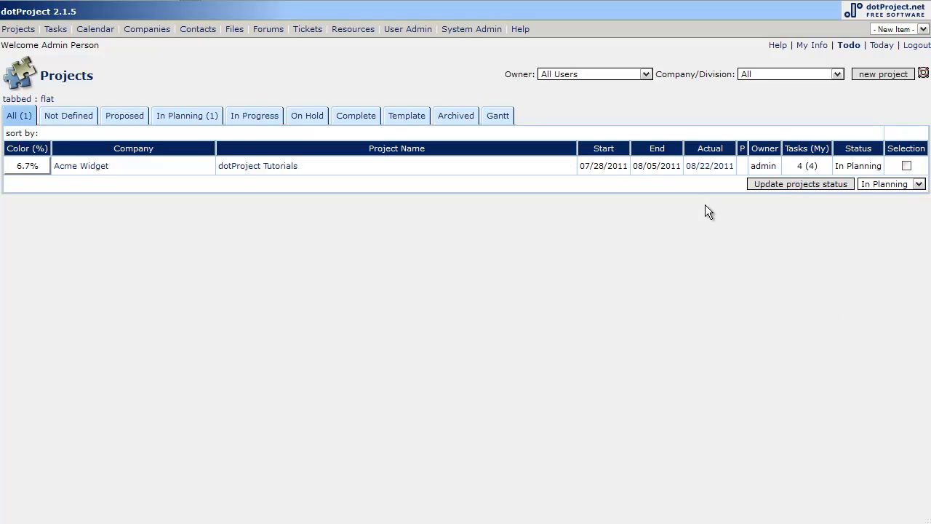
Step: Install the projectdesigner module from the system administration modules list
click(470, 31)
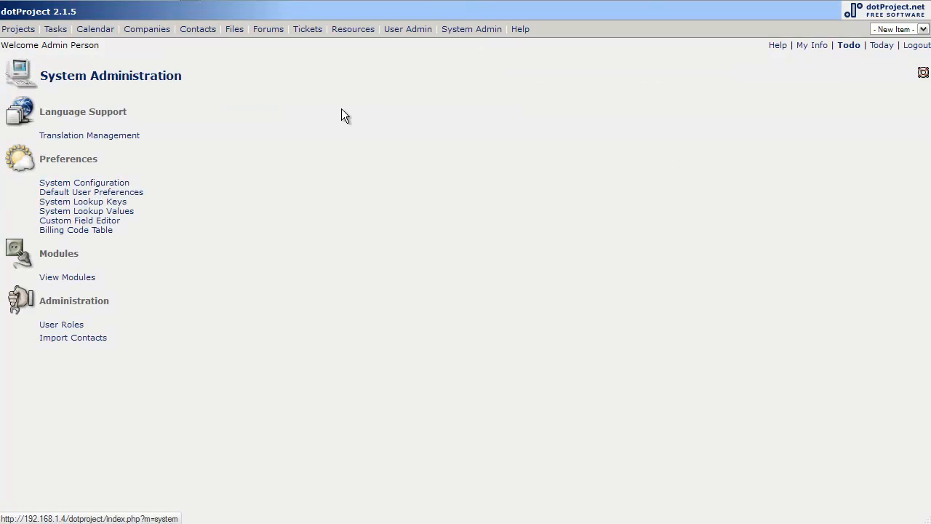
click(66, 277)
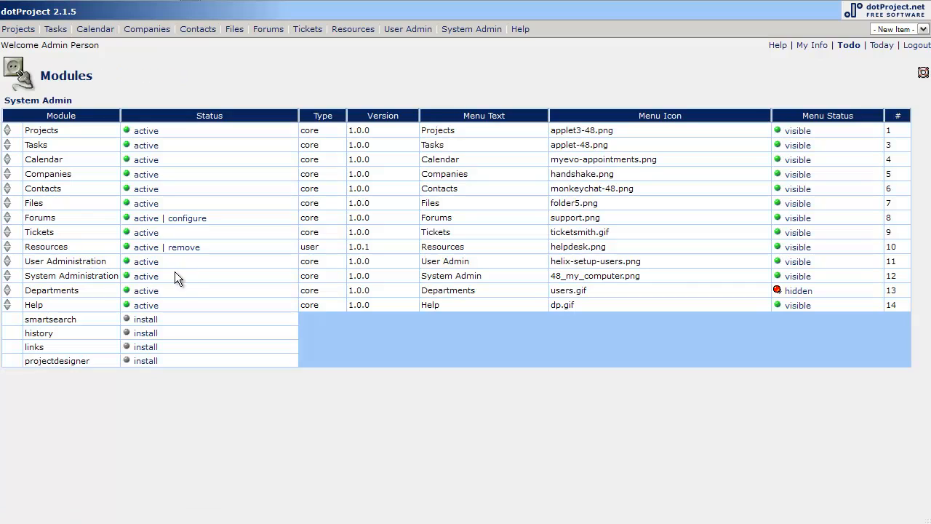
click(146, 362)
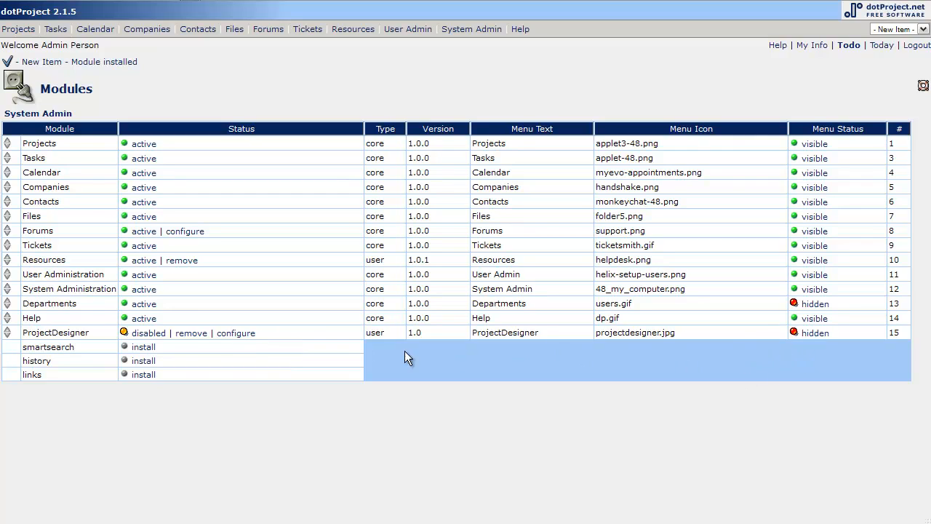
Step: Activate the ProjectDesigner module and make its menu status visible
click(142, 334)
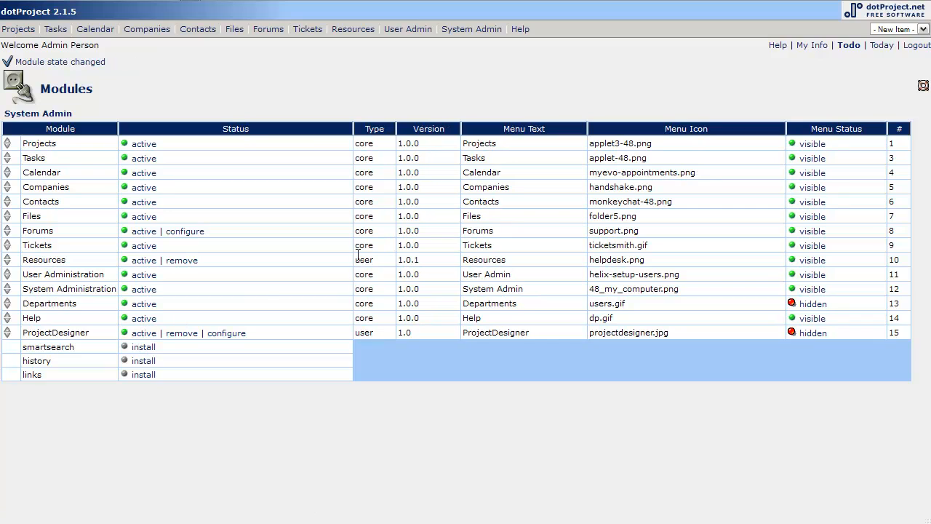
click(813, 333)
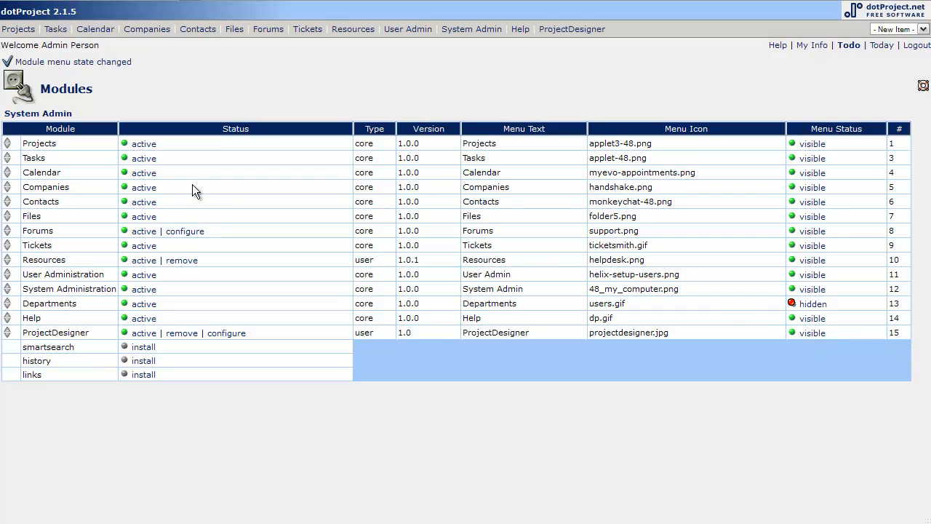
Step: Open the ProjectDesigner module configuration and save its general options unchanged
click(229, 334)
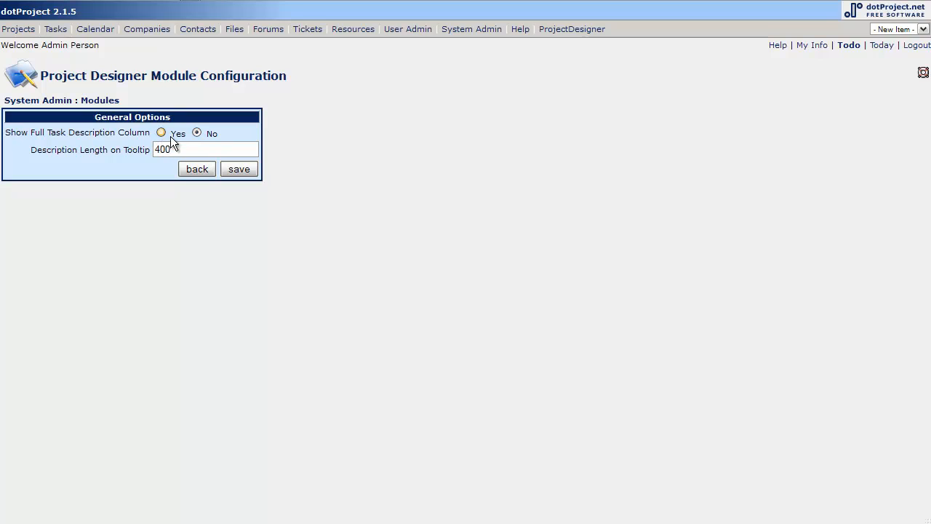
click(240, 169)
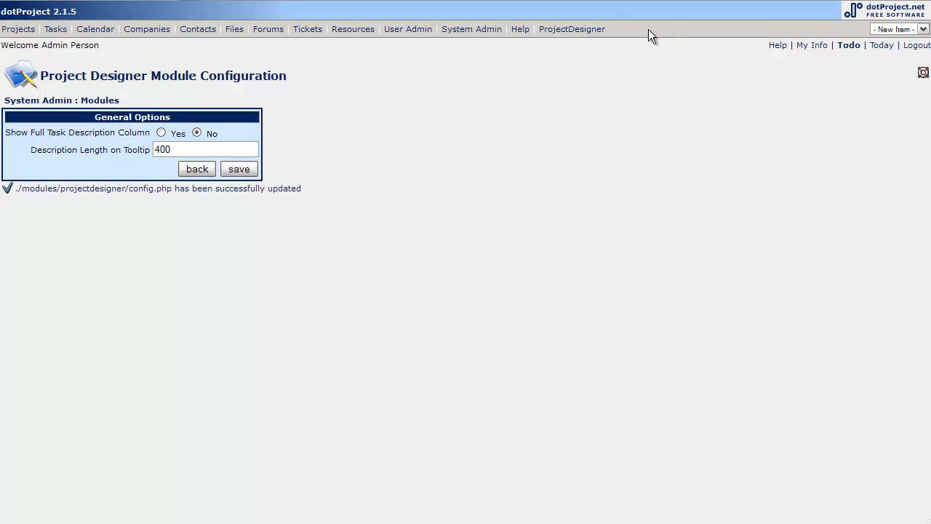
Step: Move the ProjectDesigner module up the modules list until it sits directly below Projects
click(51, 99)
click(70, 276)
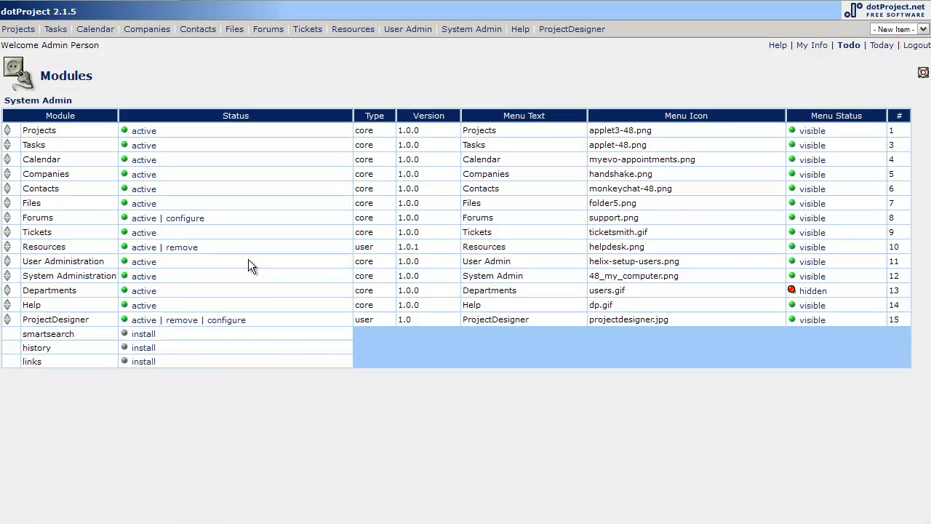
click(9, 320)
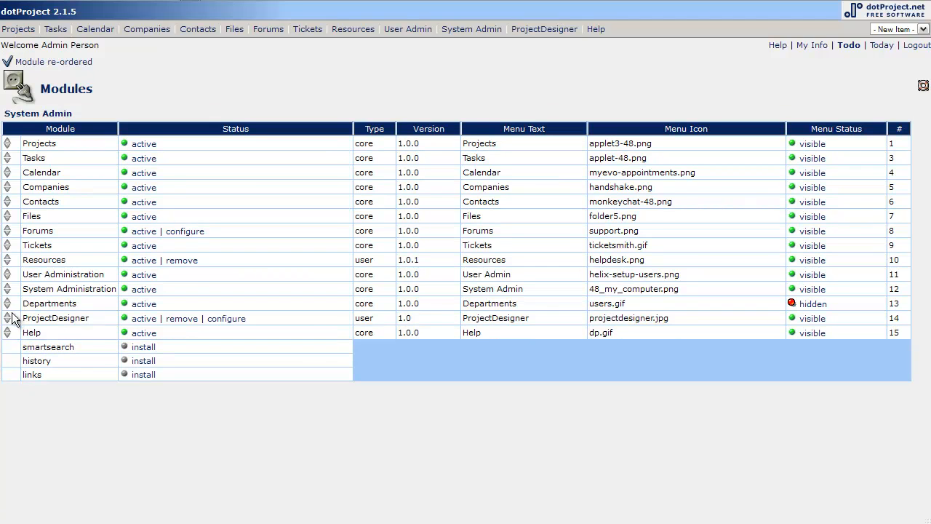
click(9, 318)
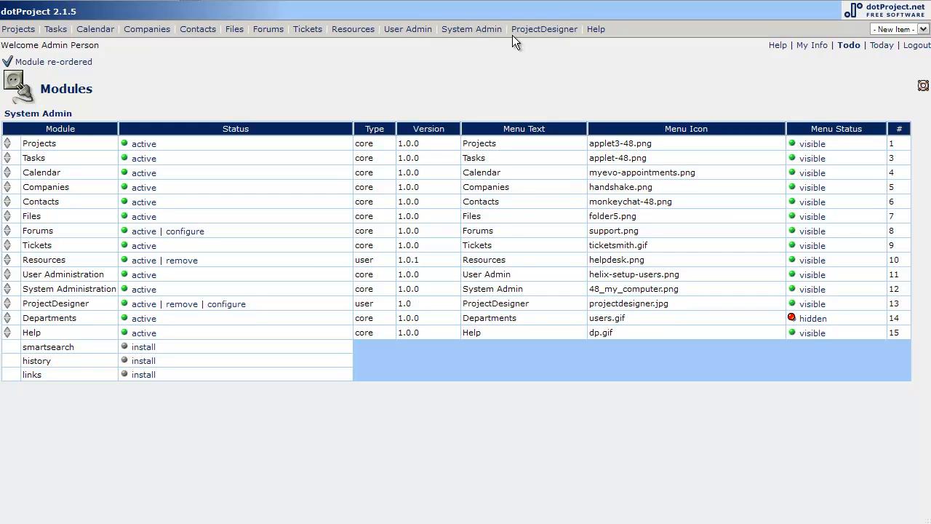
click(9, 304)
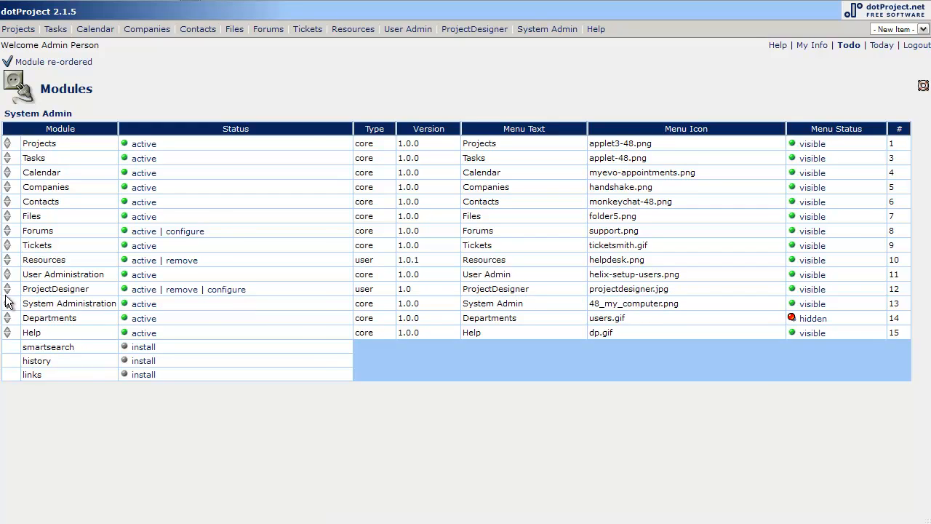
click(9, 289)
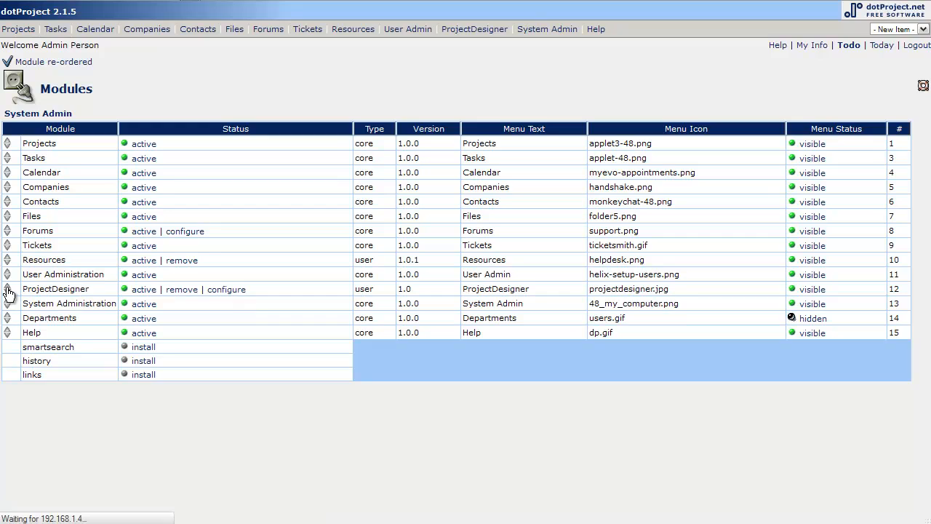
click(10, 277)
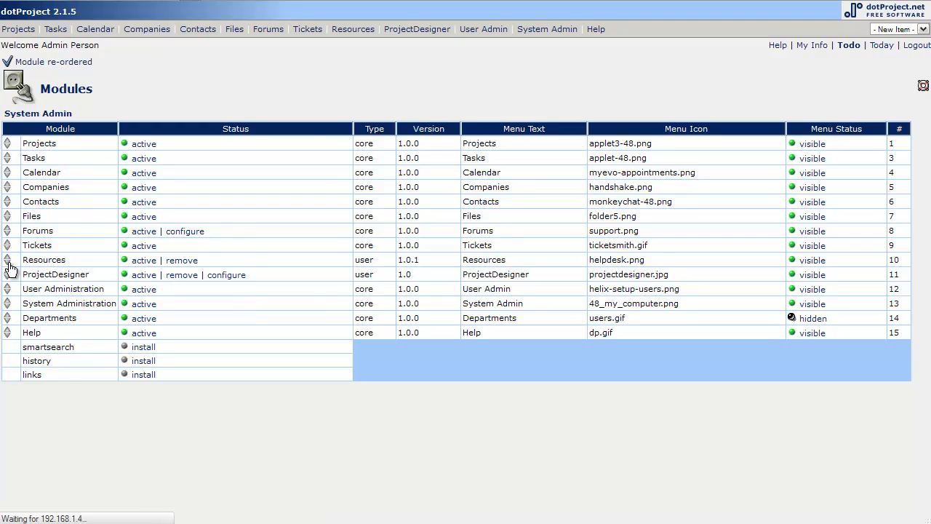
click(9, 263)
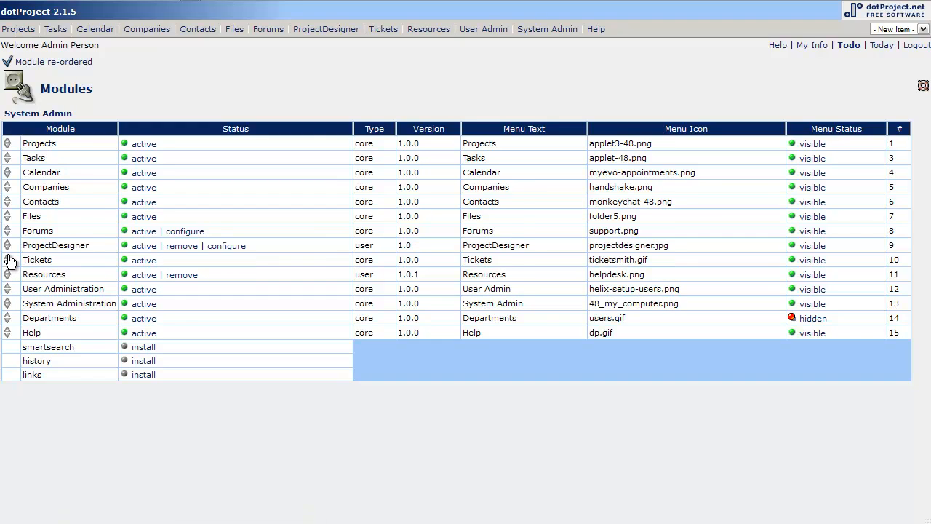
click(7, 240)
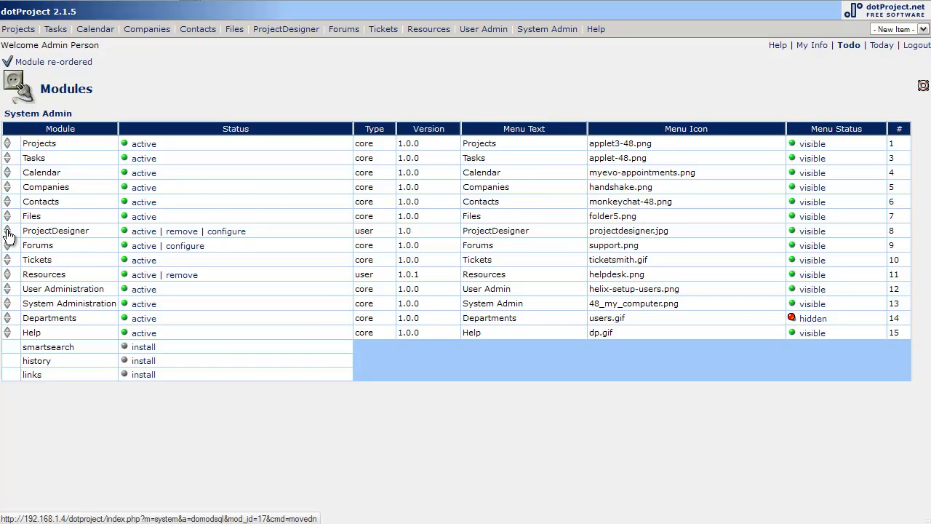
click(9, 229)
click(8, 215)
click(9, 198)
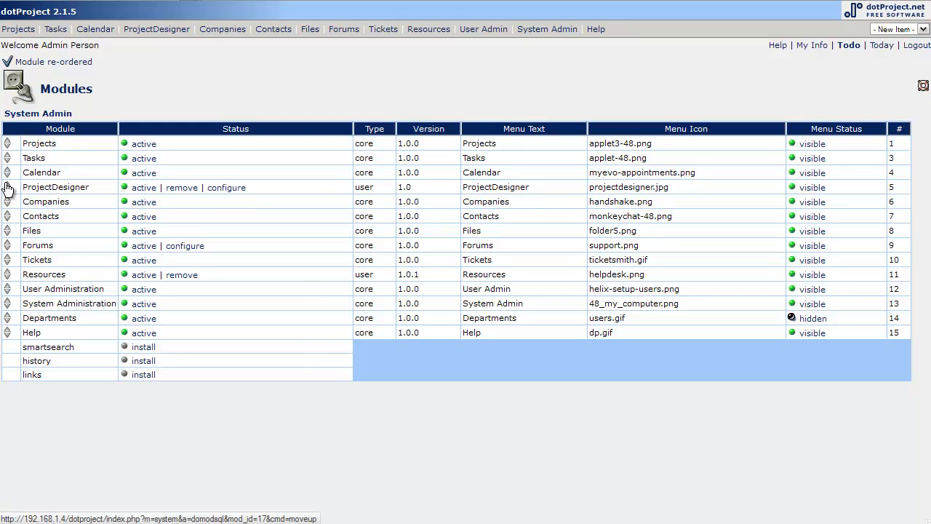
click(9, 183)
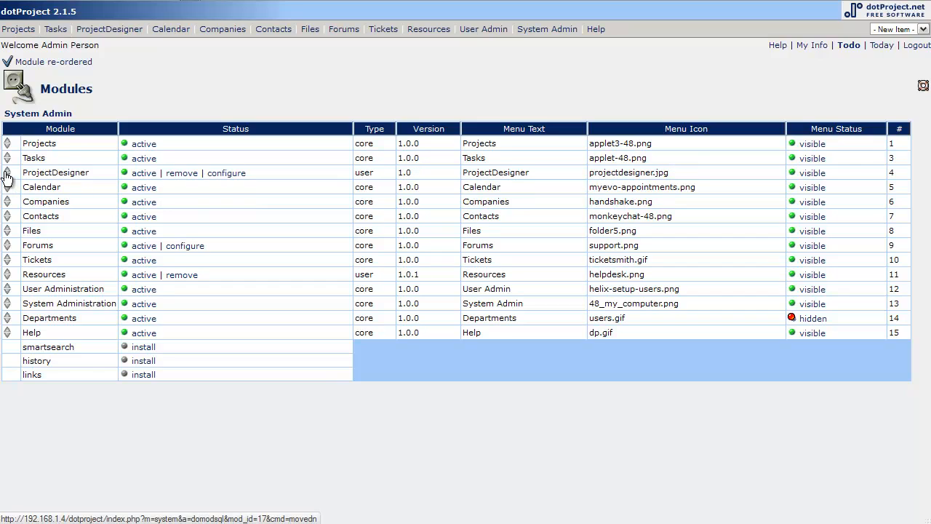
click(6, 169)
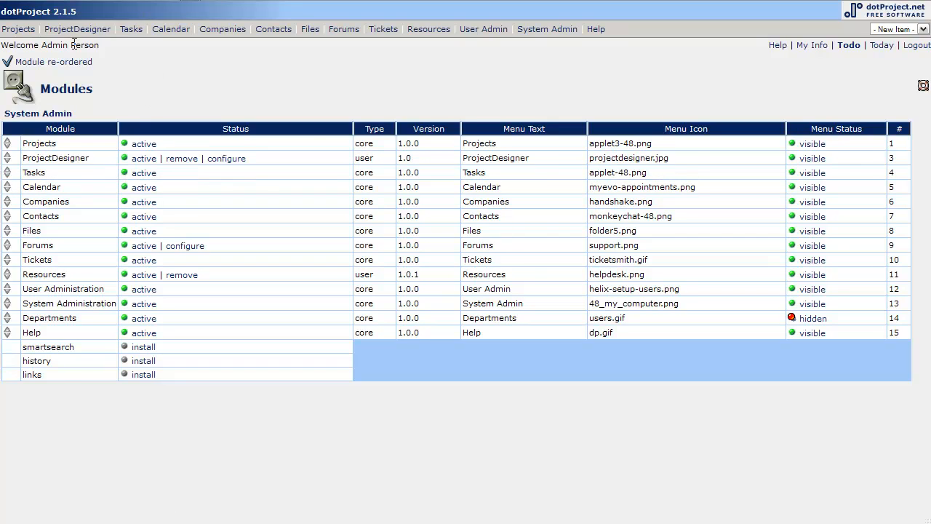
Step: Open ProjectDesigner and select the Acme Widget: dotProject Tutorials project
click(100, 28)
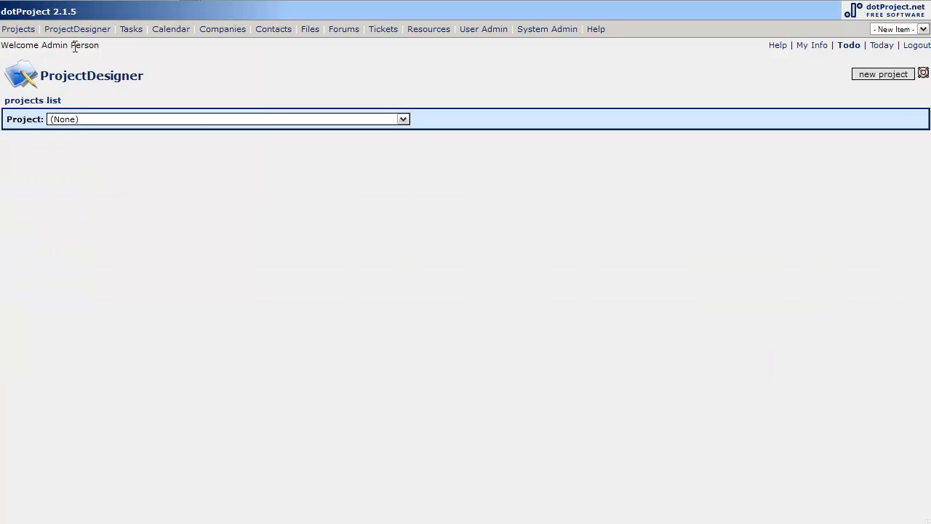
click(402, 119)
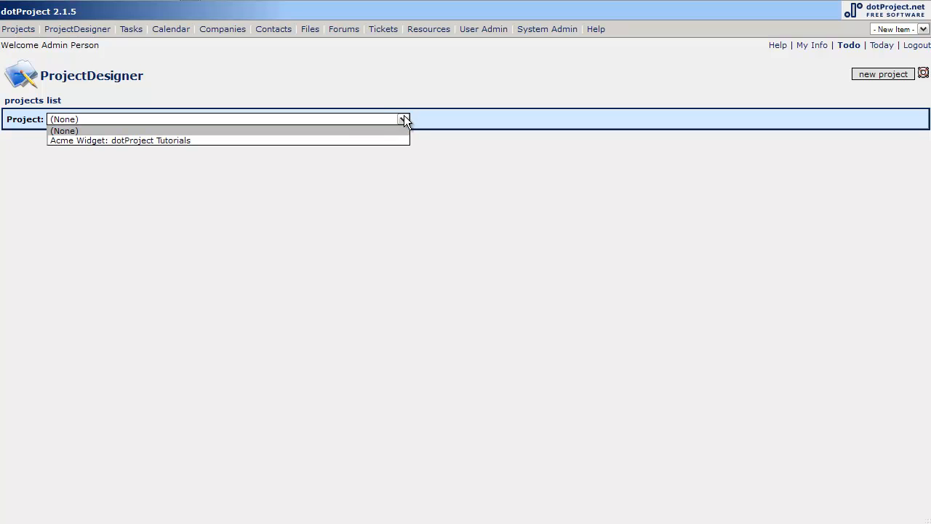
click(343, 141)
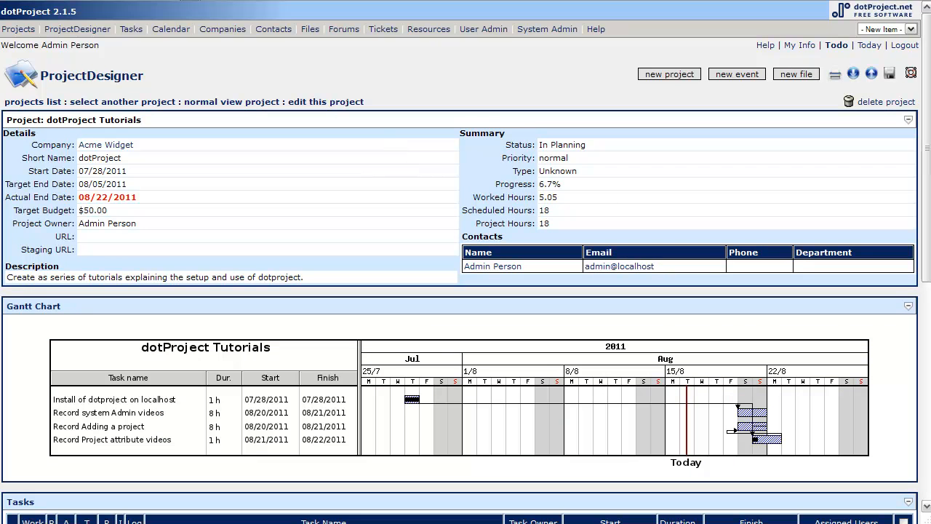
Step: Add three empty task rows in the project's Add Tasks section
drag(926, 152, 896, 307)
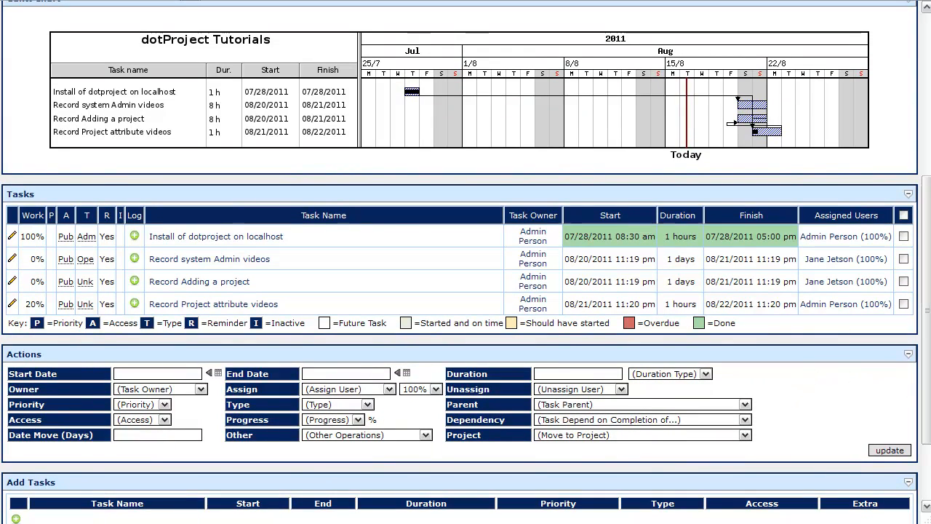
scroll(466, 261, up, 4)
scroll(729, 67, up, 3)
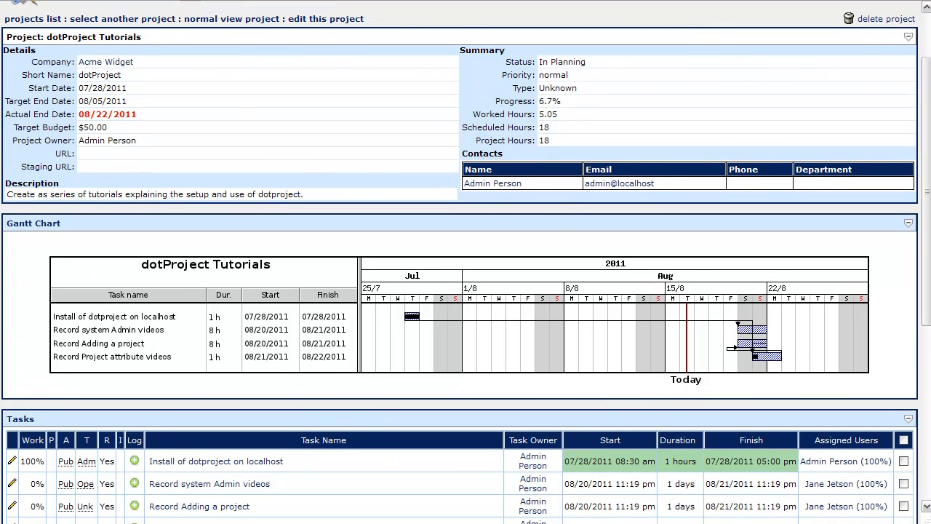
drag(926, 165, 918, 170)
scroll(920, 176, down, 8)
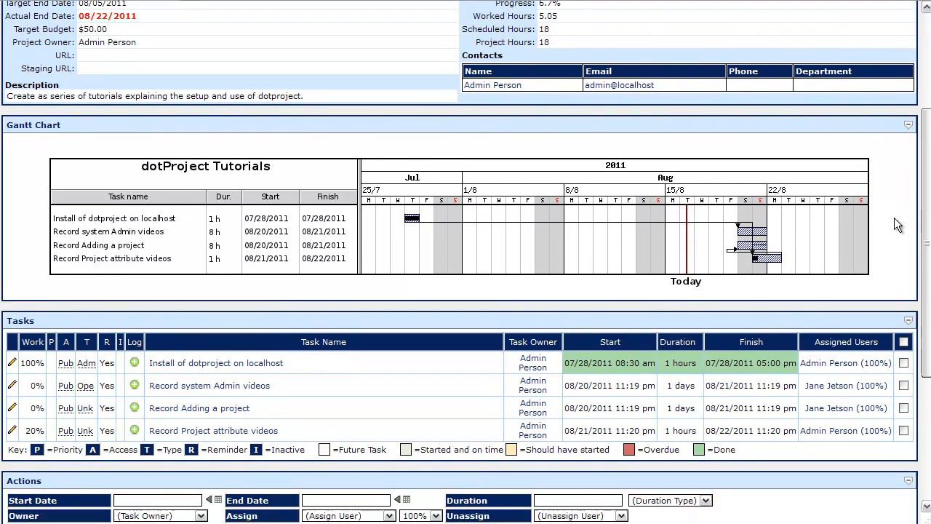
scroll(885, 301, down, 1)
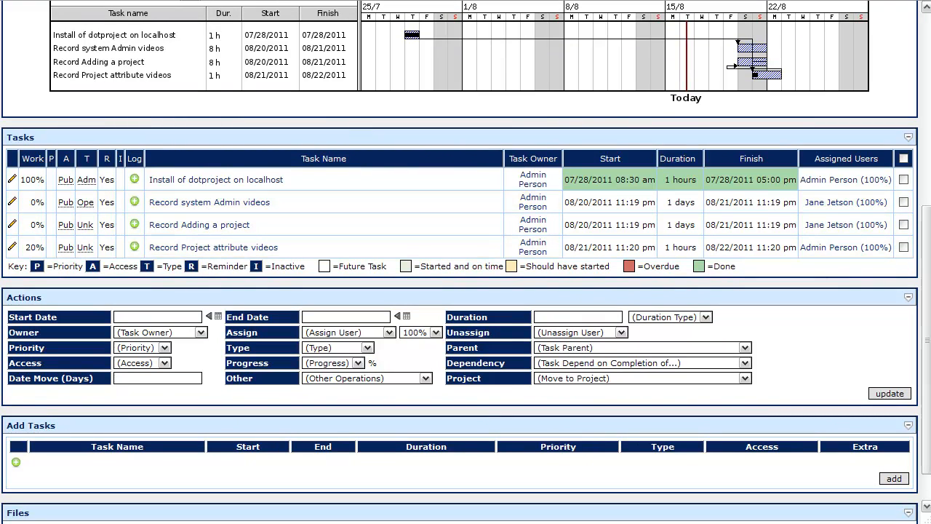
scroll(909, 251, down, 2)
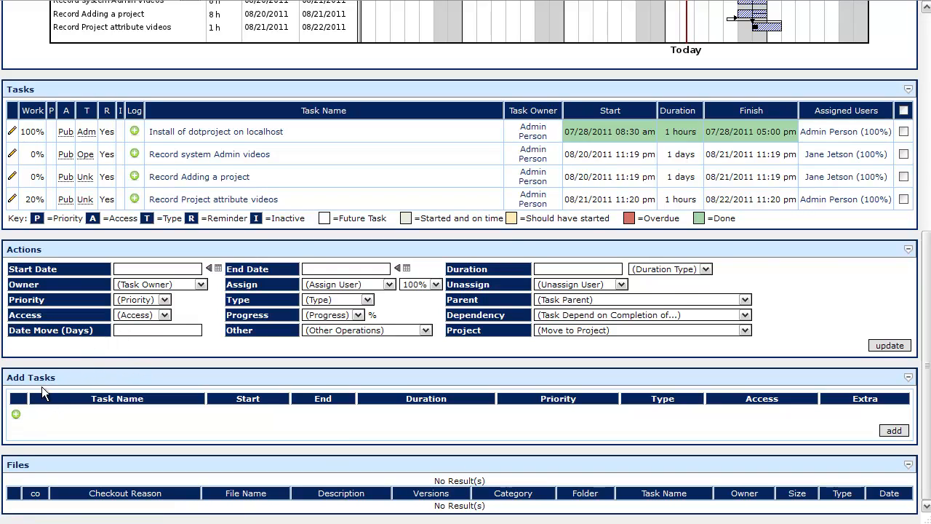
click(15, 417)
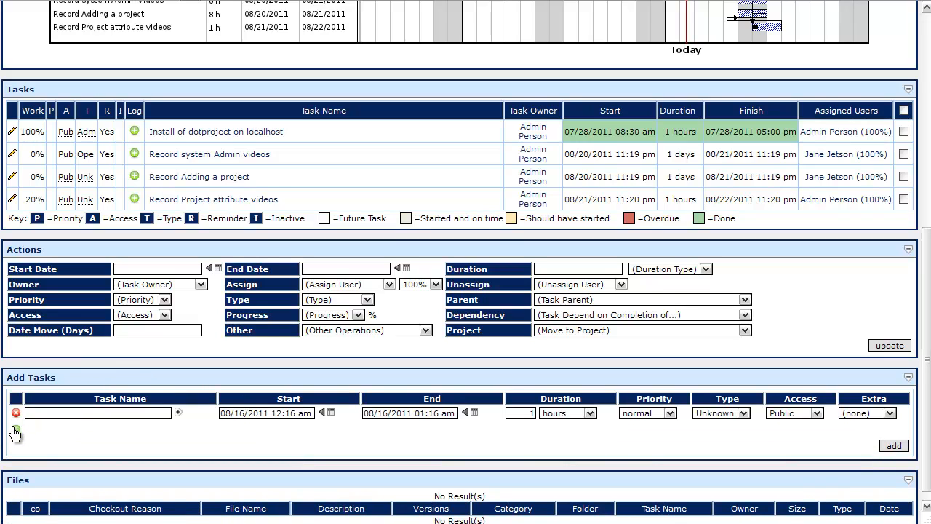
click(16, 433)
click(16, 441)
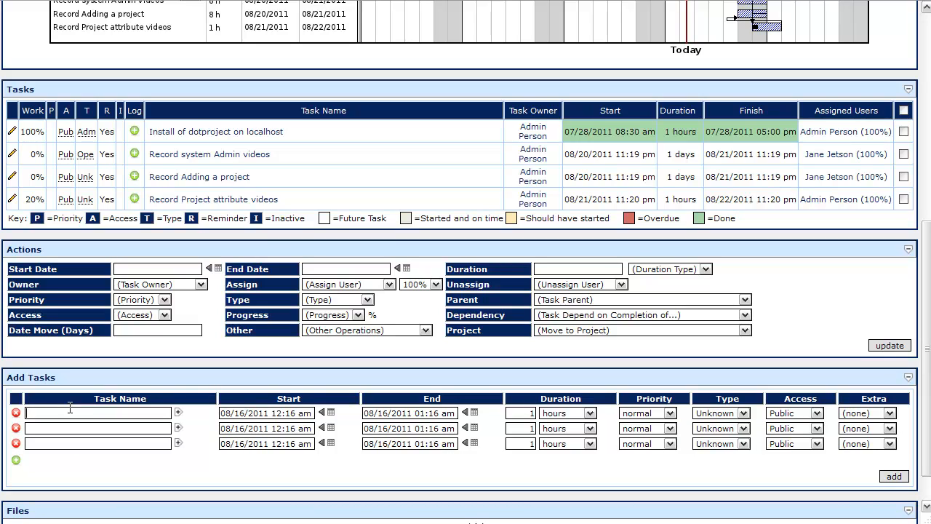
Step: Name the first new task "Add patches to server 3"
click(70, 411)
text(M)
key(BackSpace)
text(Add patches to server 3)
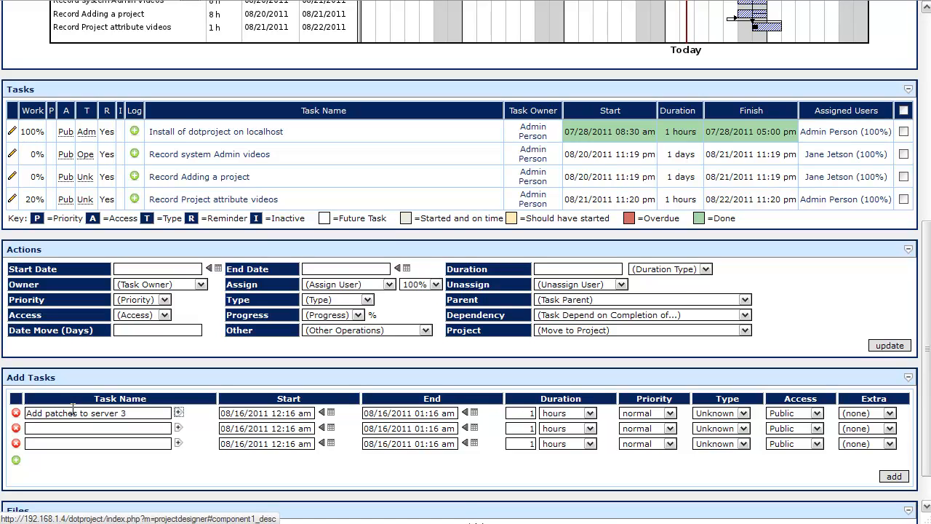
Step: Name the second new task "move eccommerce site to server 3"
click(75, 428)
text(move eccommerce site to )
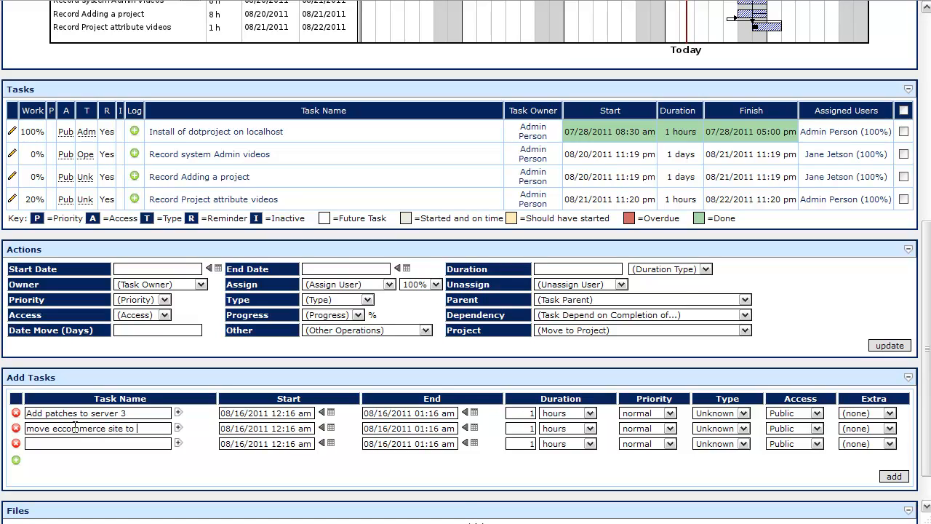
text(server 3)
Step: Name the third new task "acceptance testing"
click(77, 442)
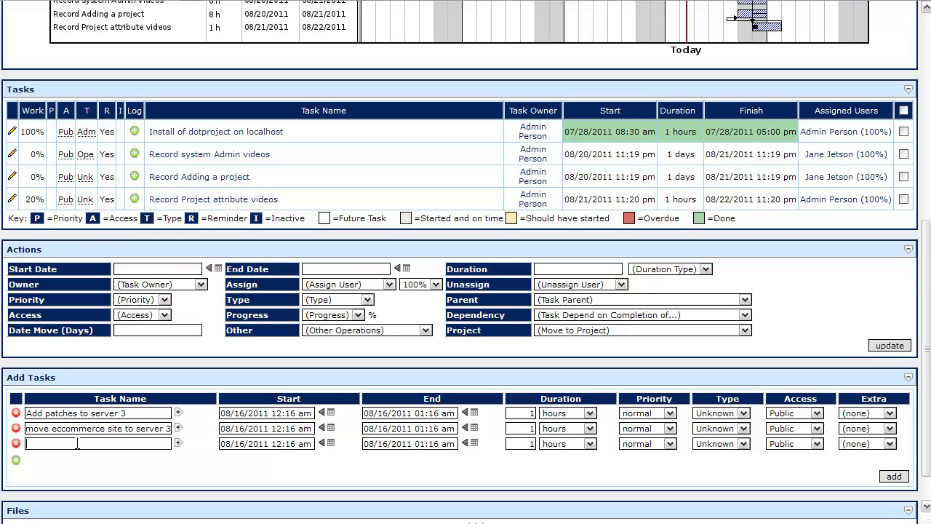
text(acceptance testing)
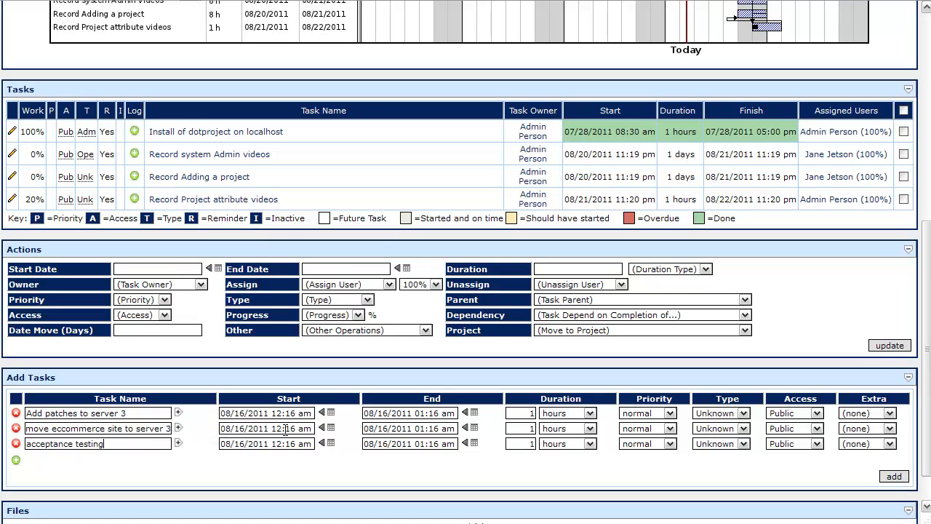
Step: Set the acceptance testing task's start and end dates to 08/17/2011, then add the three new tasks to the project
click(328, 414)
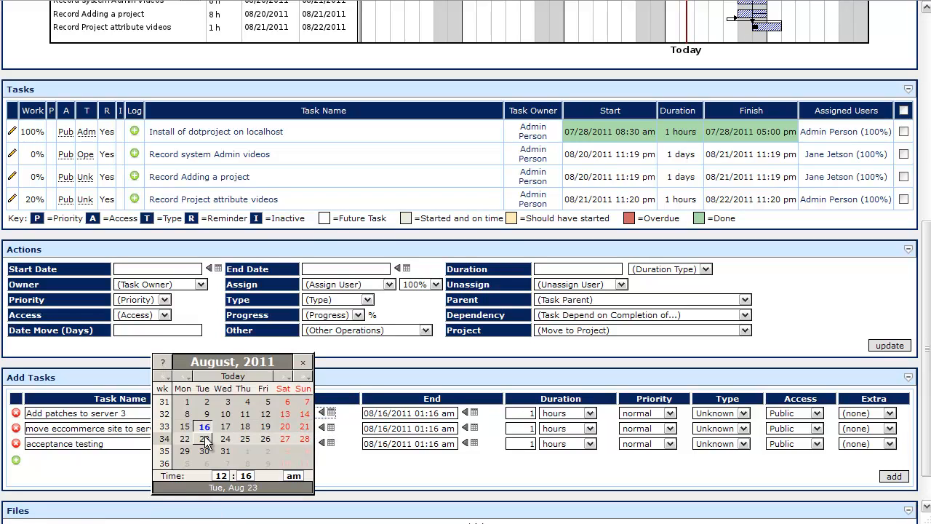
click(388, 474)
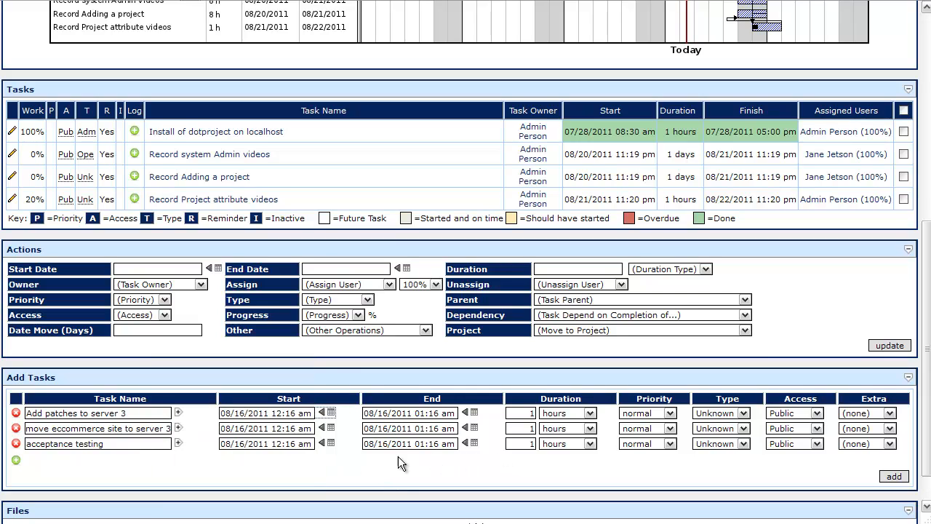
click(329, 443)
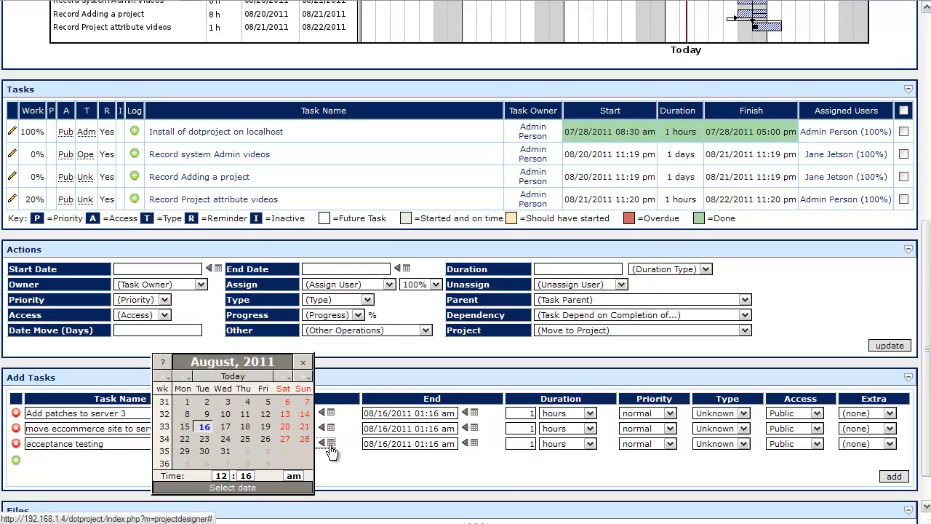
click(226, 425)
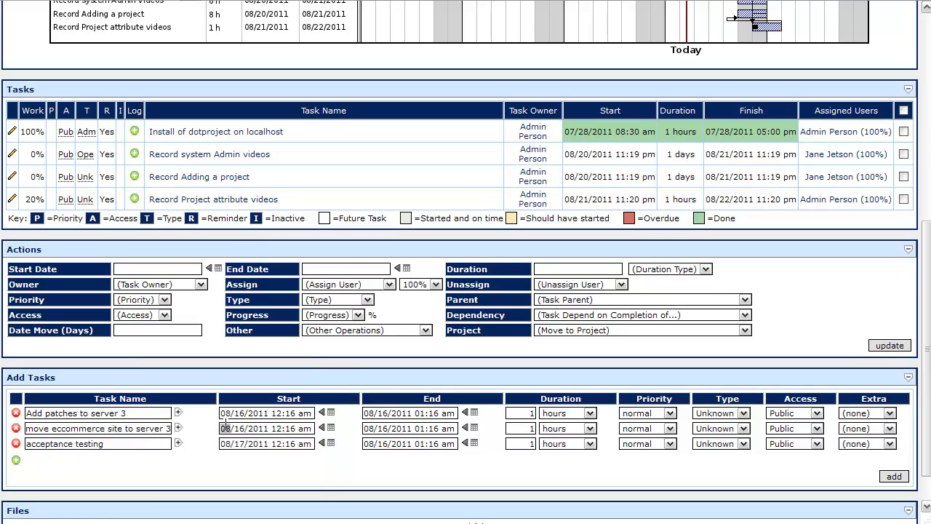
click(474, 443)
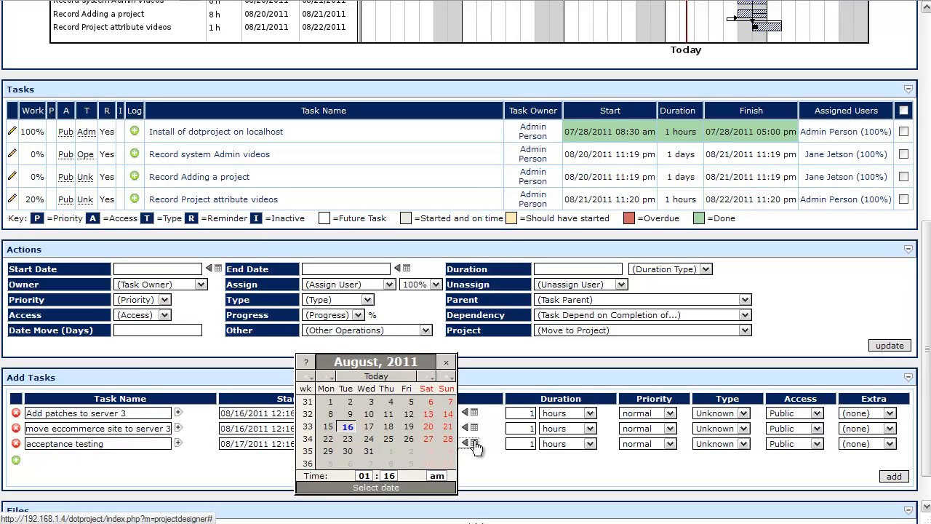
click(369, 426)
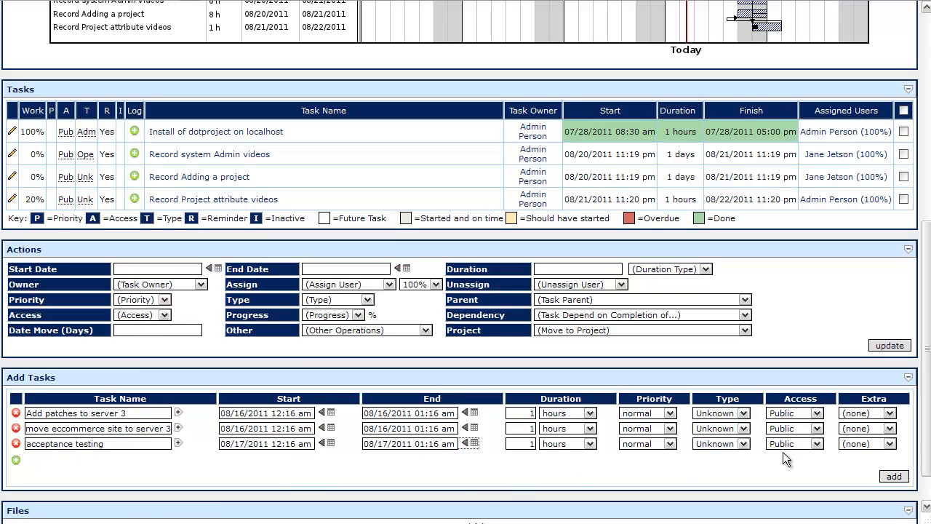
click(894, 477)
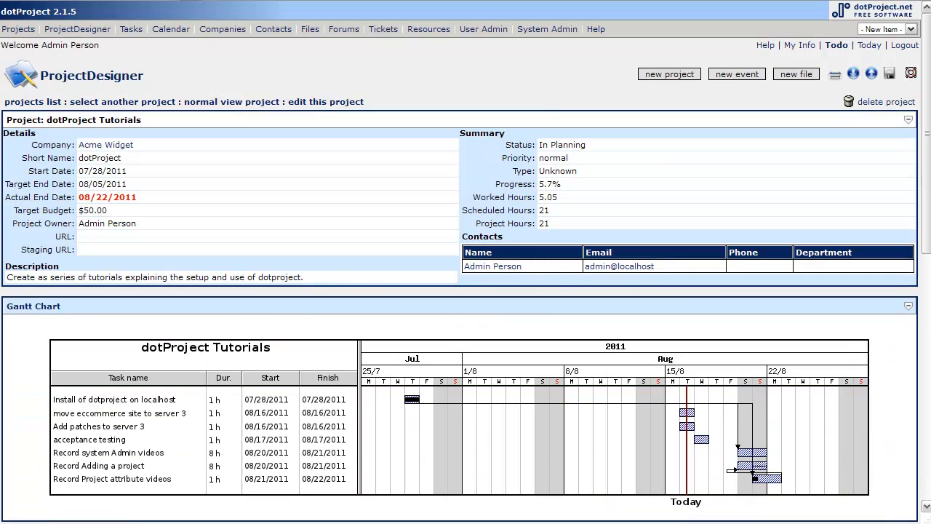
Step: Select the three new tasks and move their dates forward by 1 day, confirming the update
drag(926, 213, 926, 356)
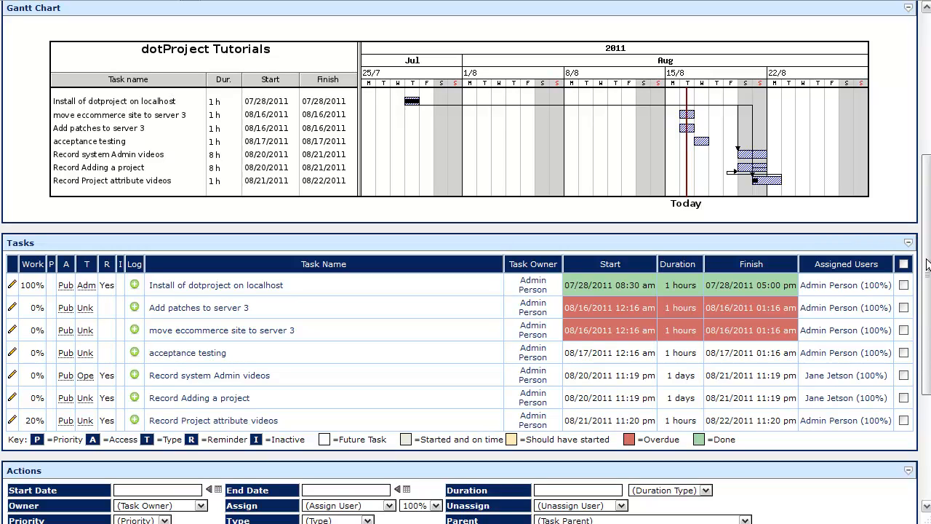
drag(926, 265, 926, 297)
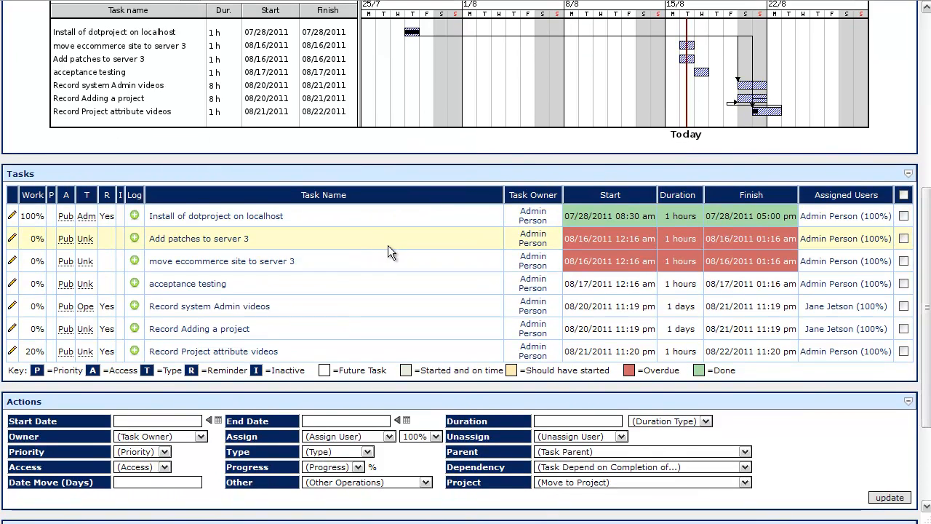
click(362, 241)
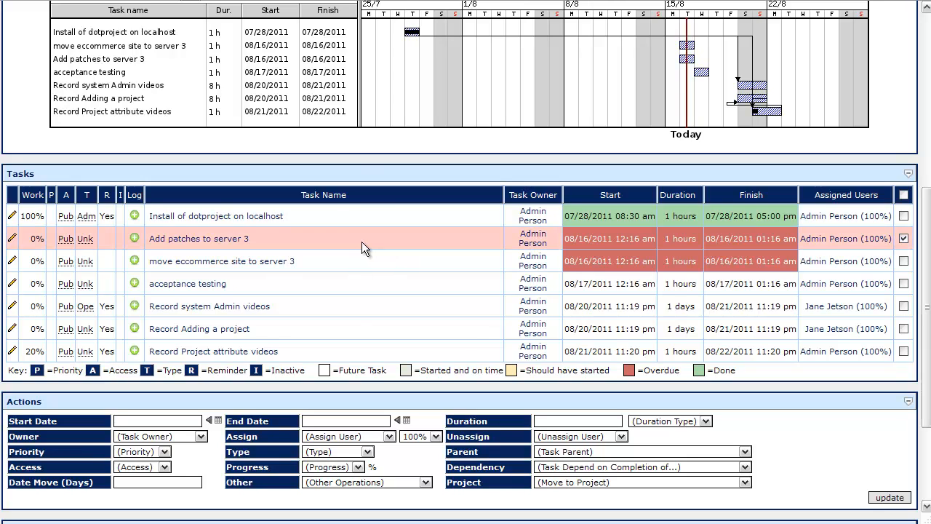
click(353, 265)
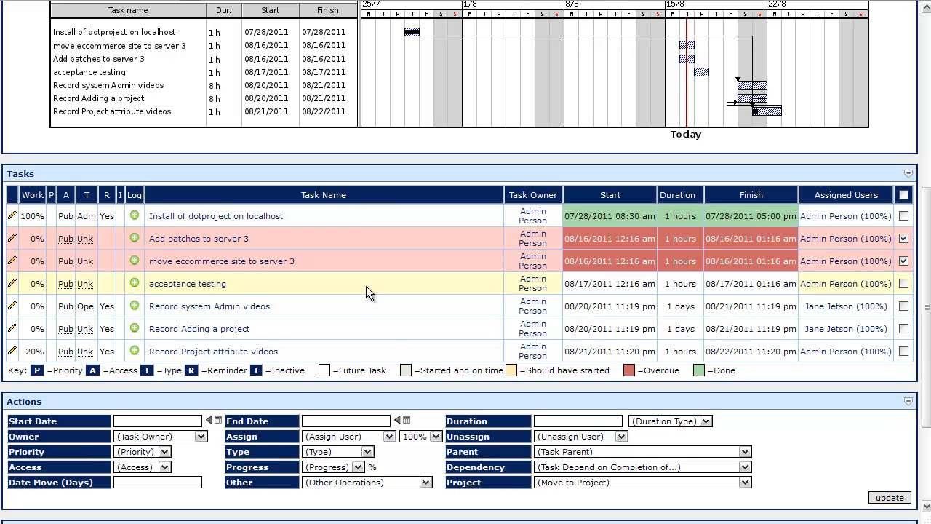
click(356, 284)
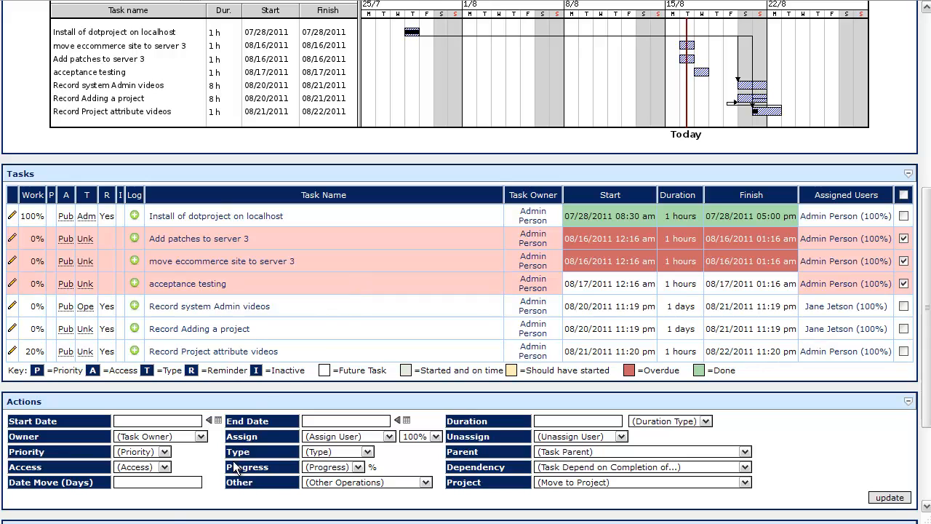
click(164, 484)
text(1)
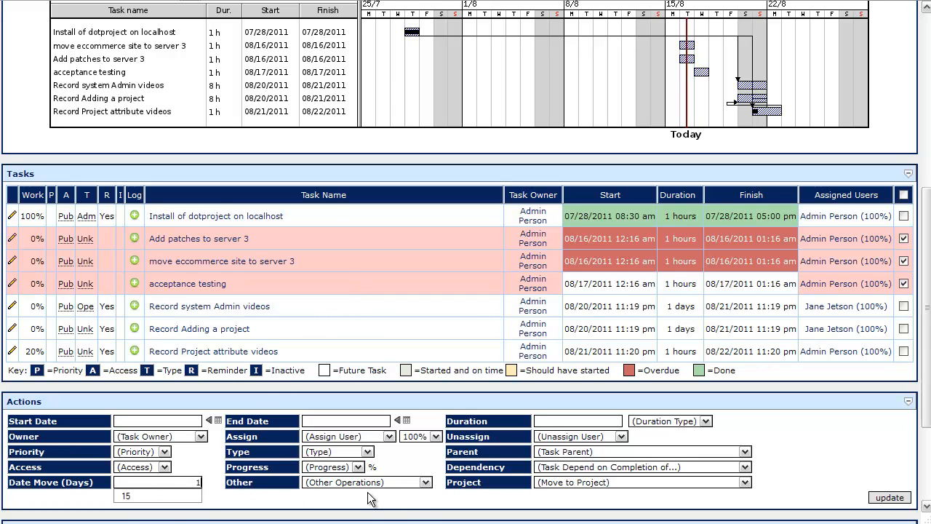
click(890, 499)
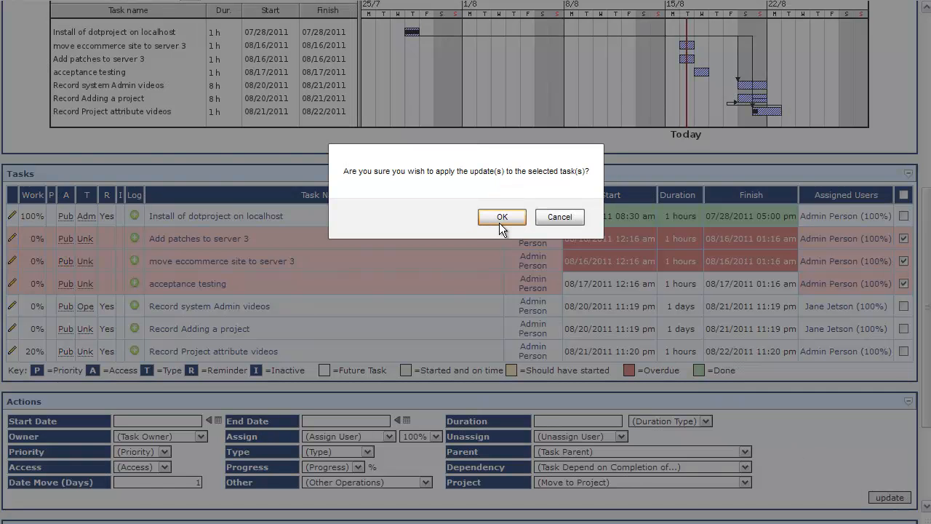
click(499, 217)
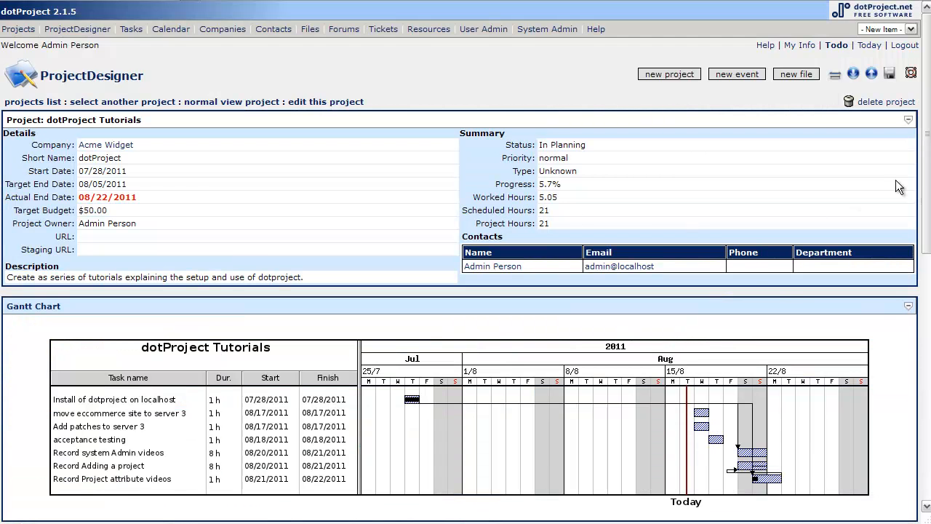
scroll(466, 261, down, 5)
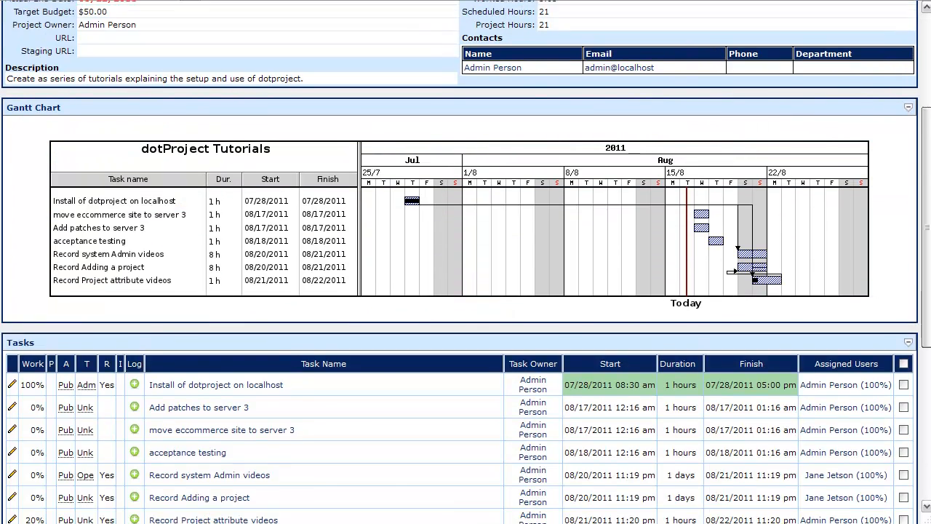
scroll(464, 243, down, 1)
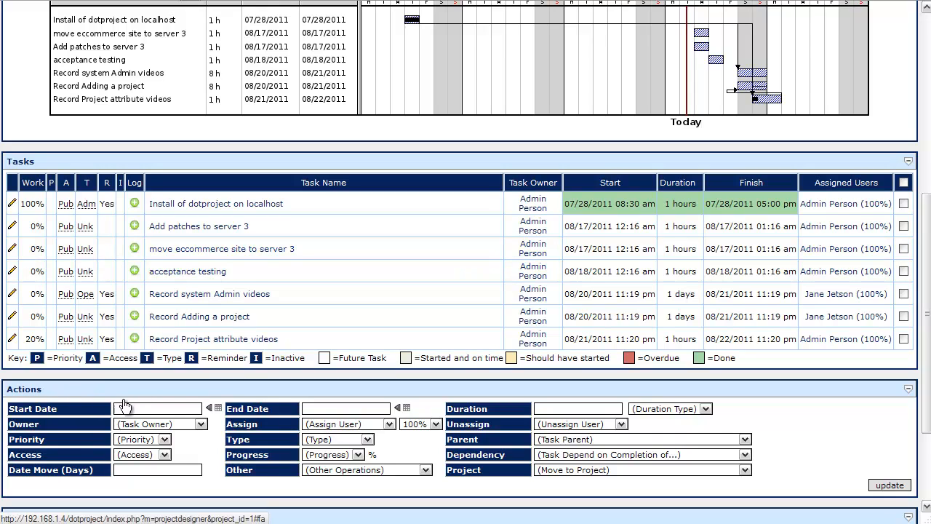
click(387, 251)
click(358, 275)
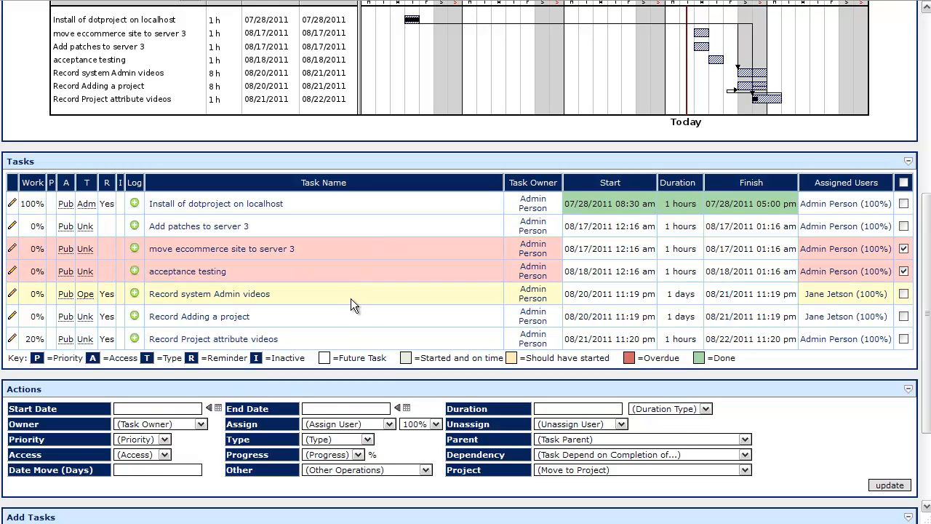
click(353, 296)
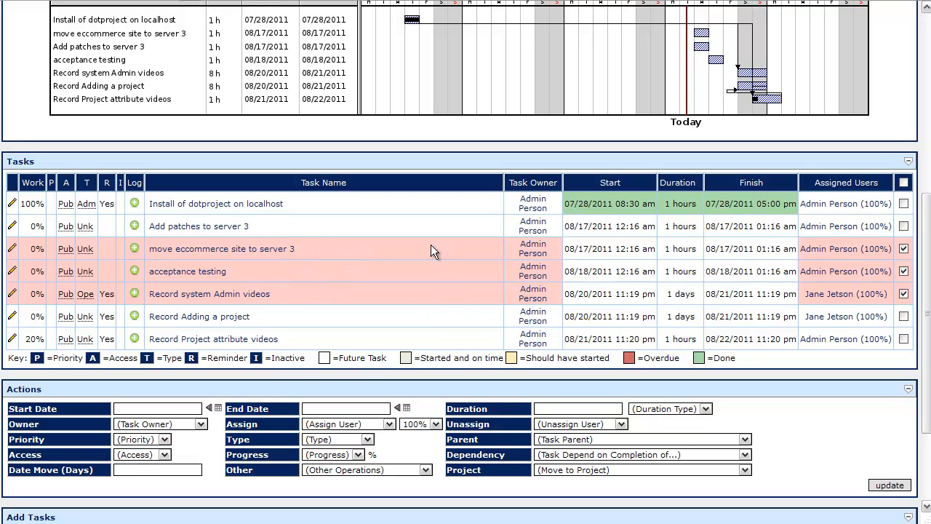
click(393, 295)
click(398, 271)
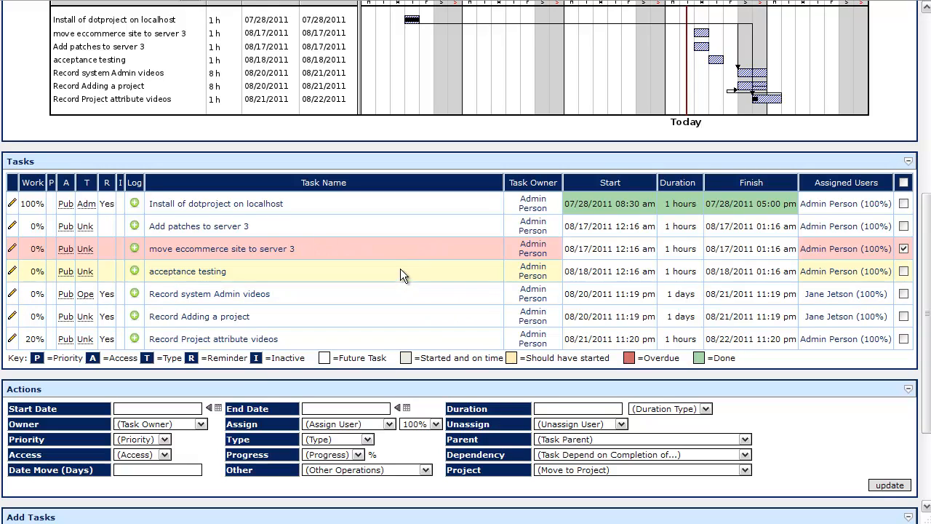
click(404, 249)
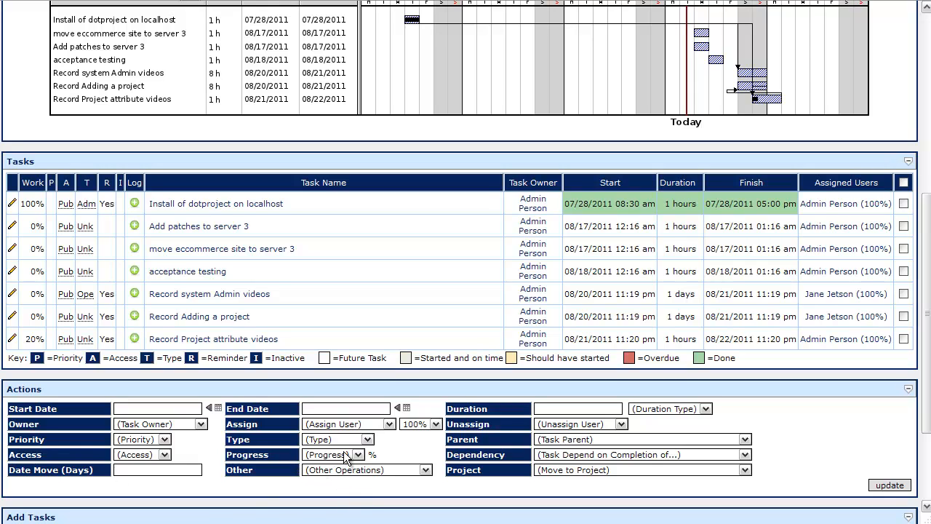
click(552, 470)
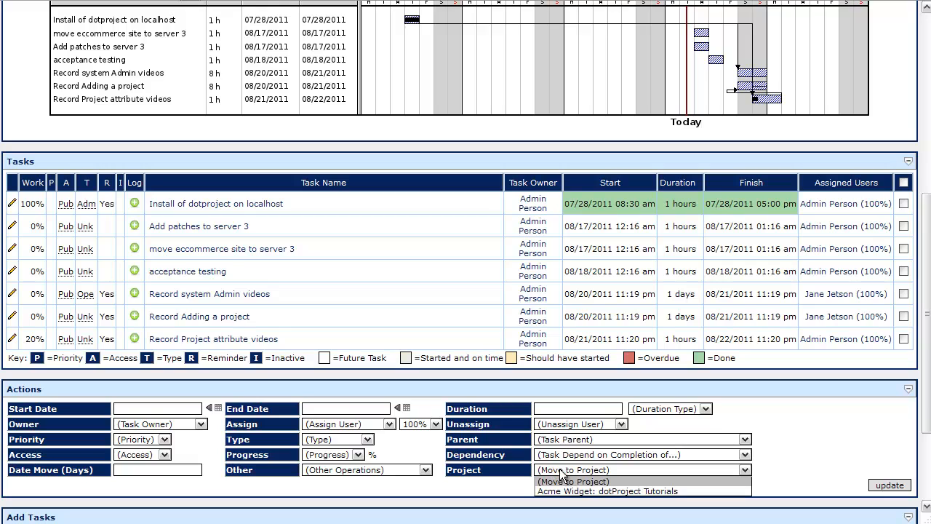
click(561, 468)
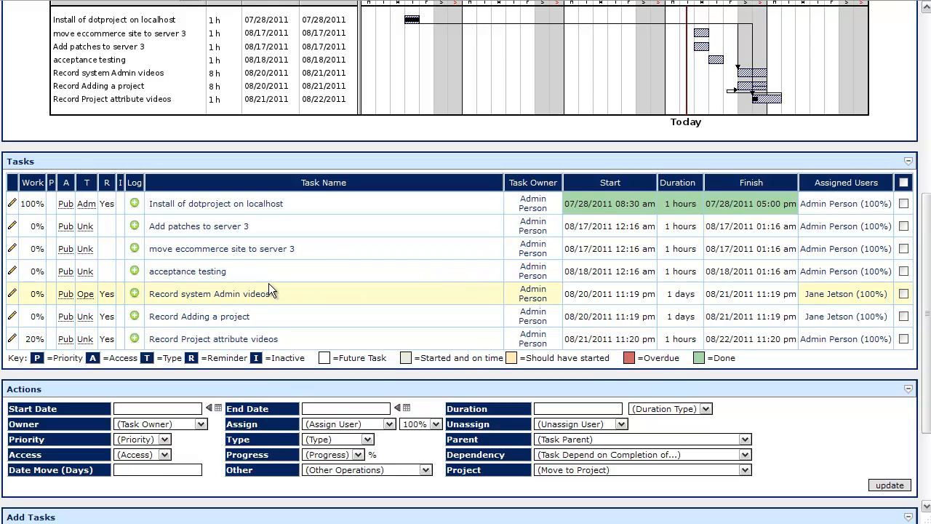
Step: Make the acceptance testing task depend on completion of "move eccommerce site to server 3" and confirm the update
click(294, 268)
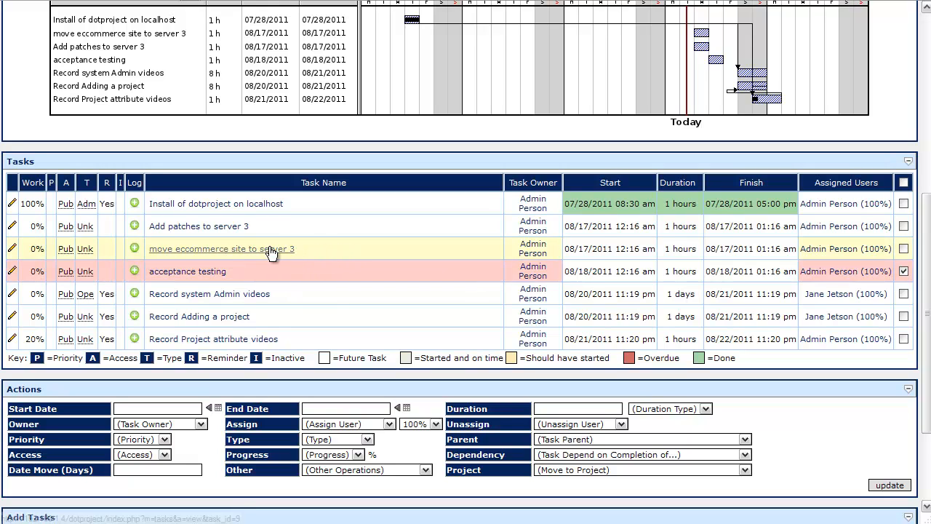
click(684, 454)
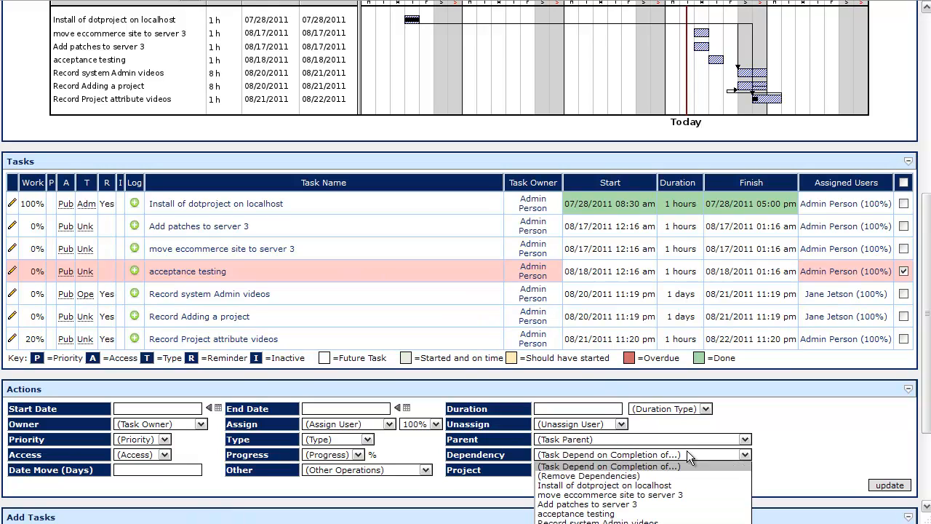
click(651, 494)
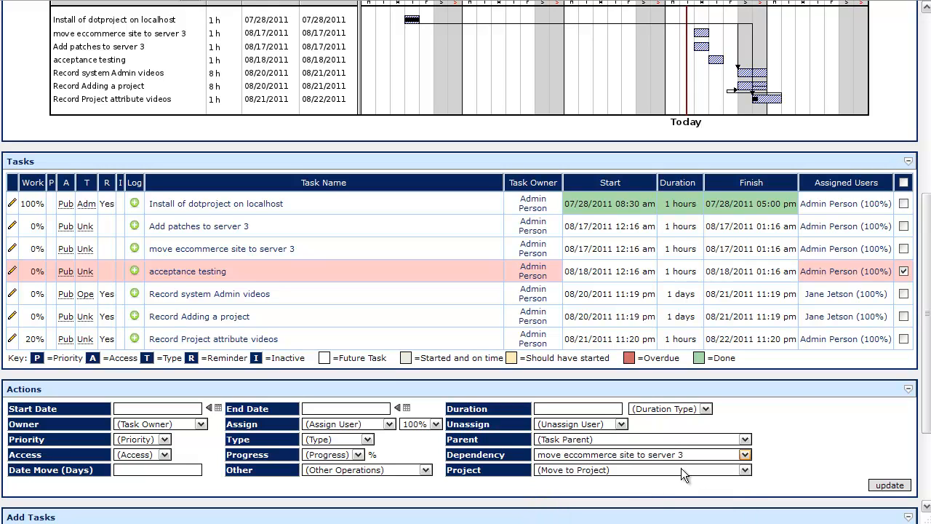
click(893, 485)
click(509, 215)
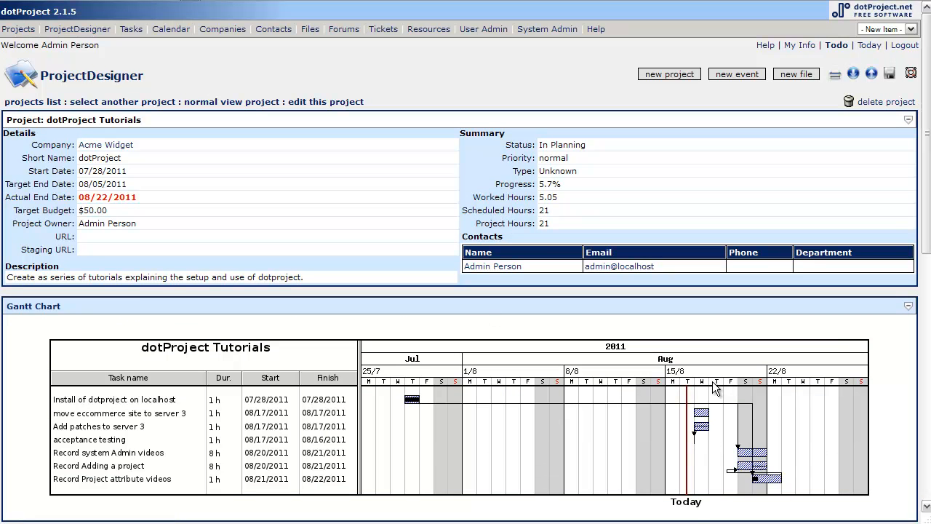
Step: Set the acceptance testing task's end date to 08/18/2011 and apply the update, confirming it
scroll(671, 393, down, 2)
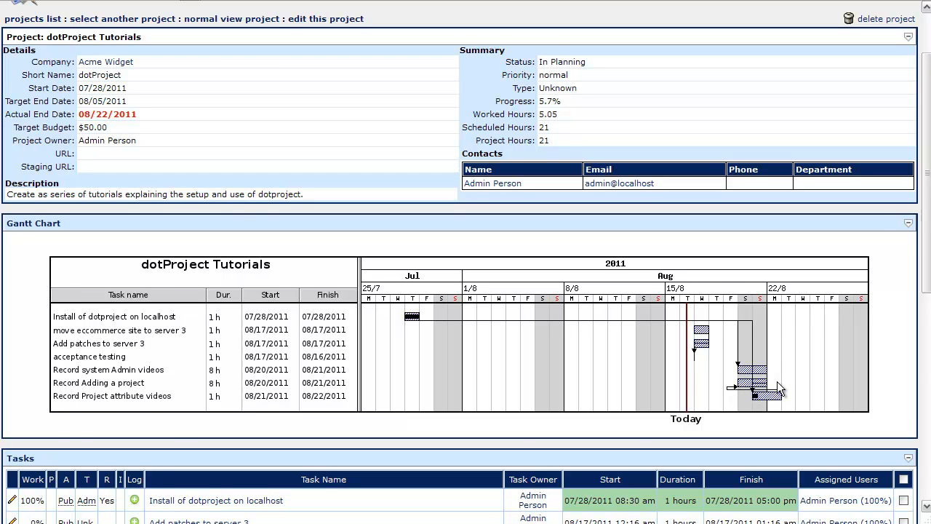
scroll(777, 381, down, 3)
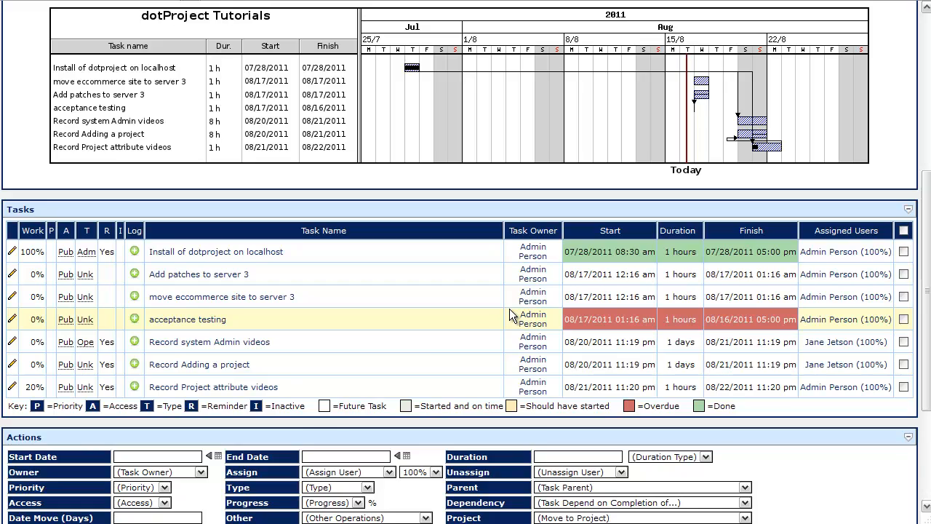
scroll(509, 308, down, 2)
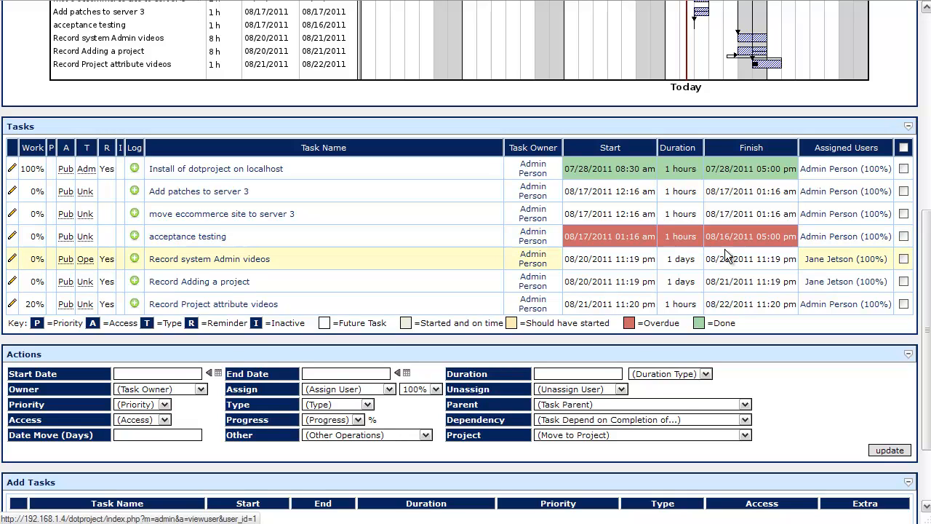
click(454, 231)
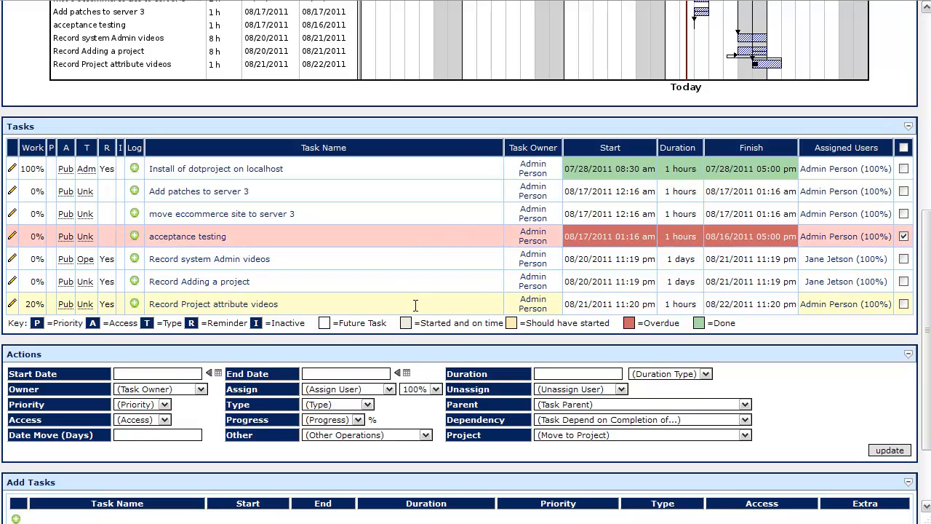
click(404, 373)
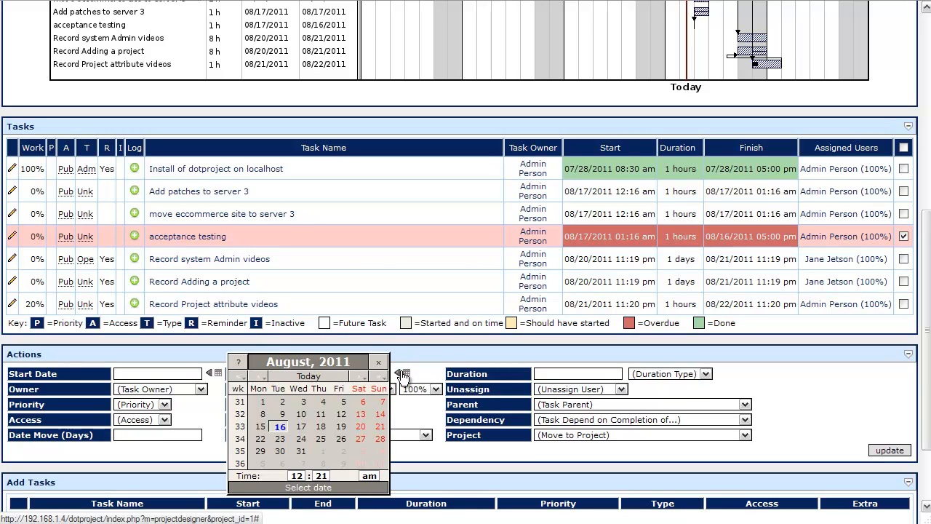
click(320, 426)
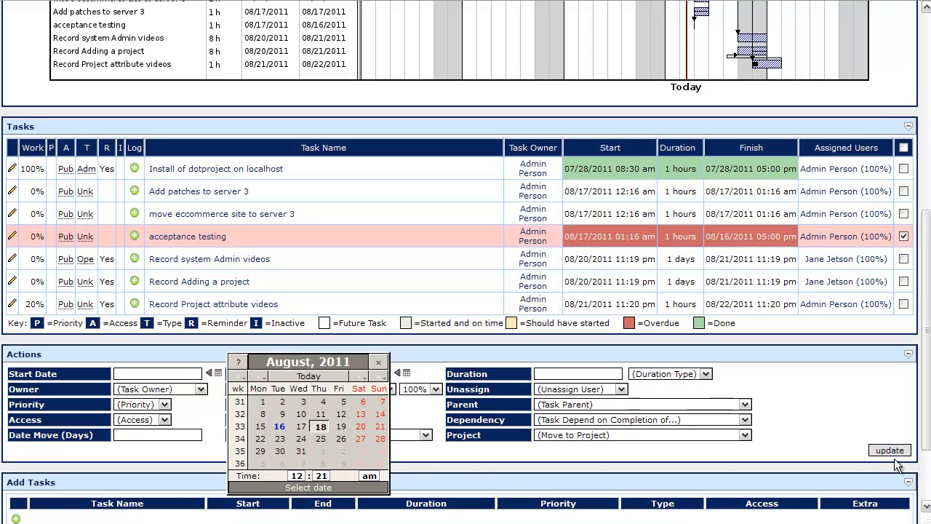
double_click(320, 427)
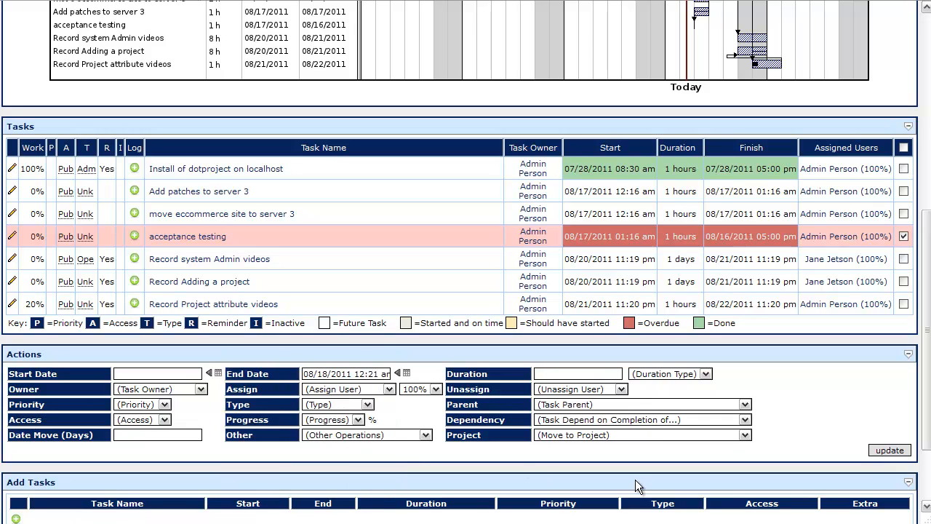
click(889, 450)
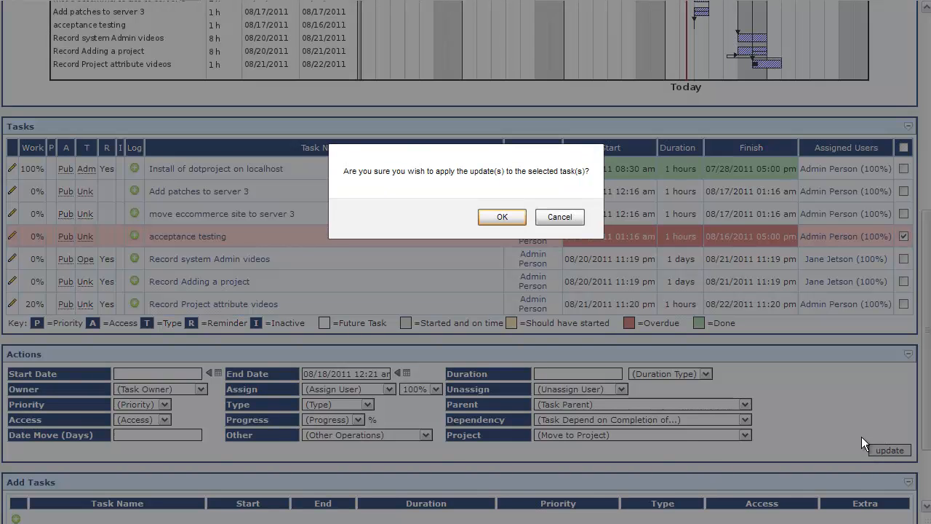
click(501, 216)
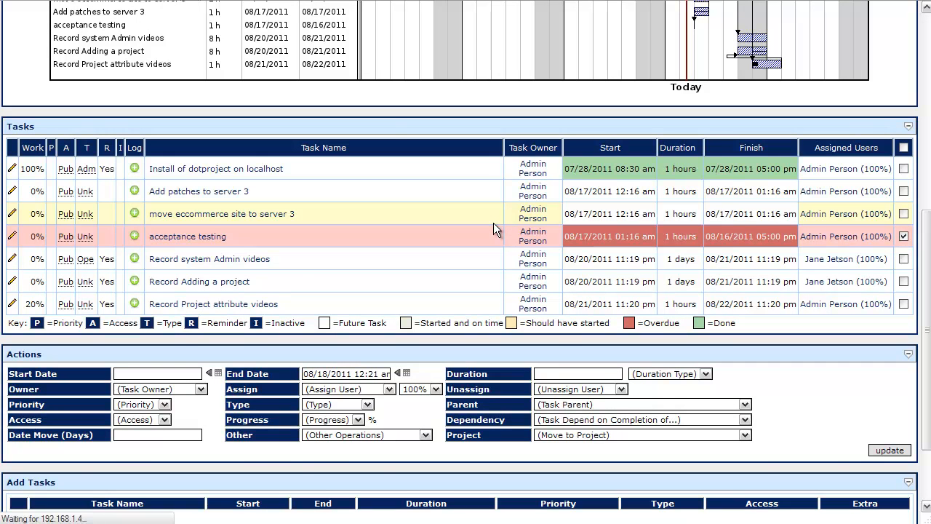
Step: Select the acceptance testing task again and set its duration to 4 hours
scroll(563, 264, down, 7)
scroll(553, 313, up, 3)
scroll(547, 313, down, 2)
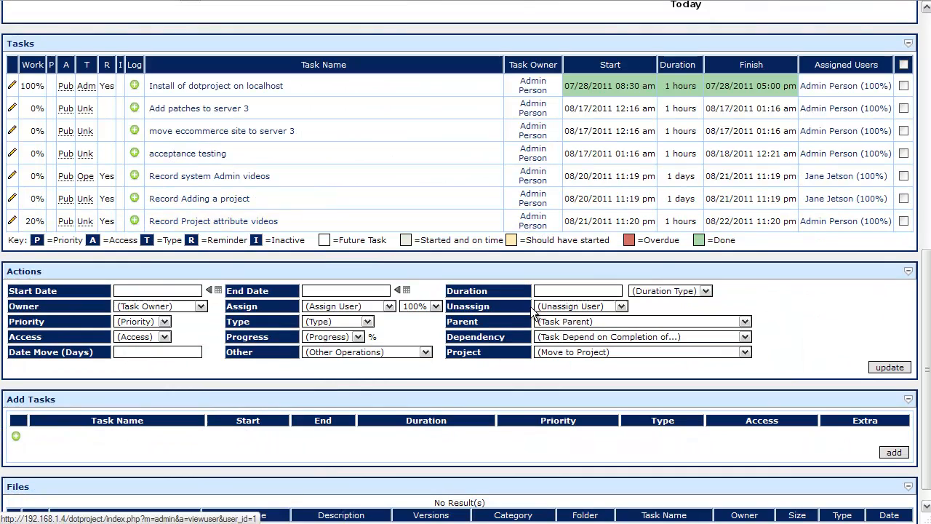
scroll(538, 311, down, 2)
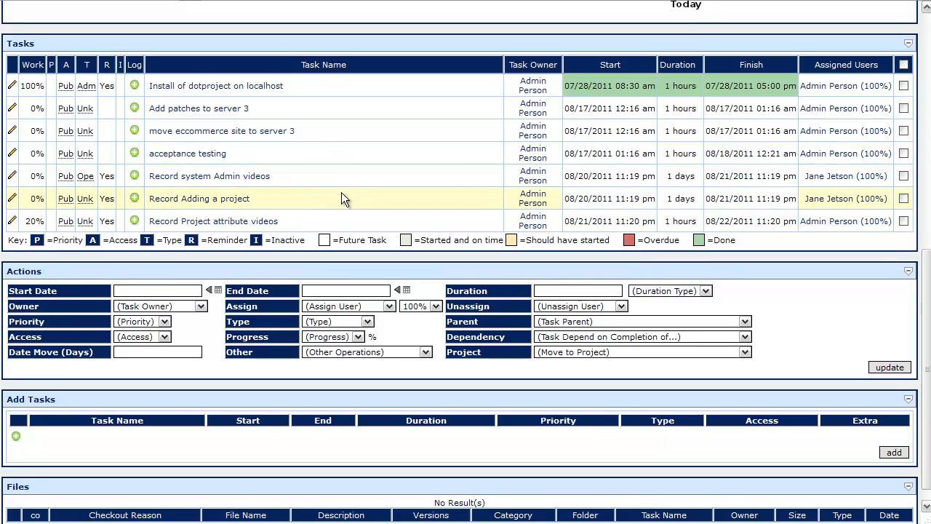
click(368, 153)
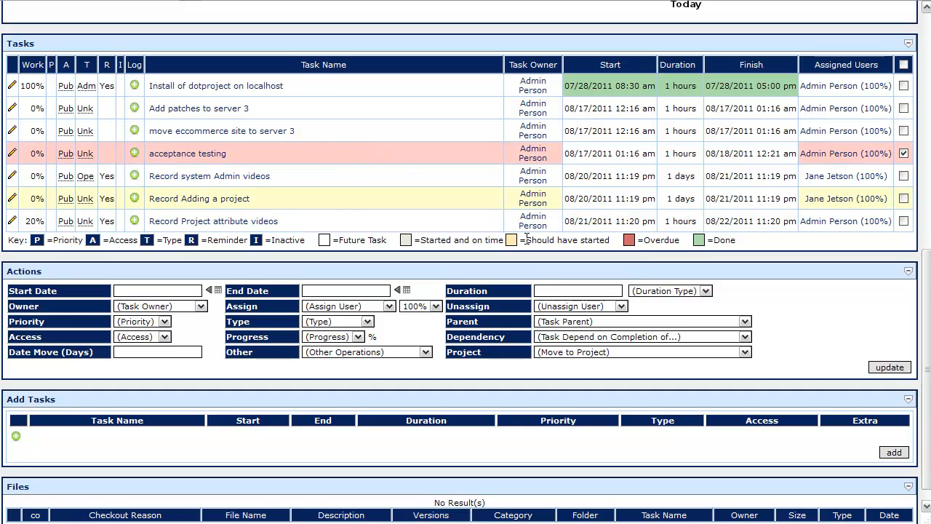
click(600, 290)
text(4)
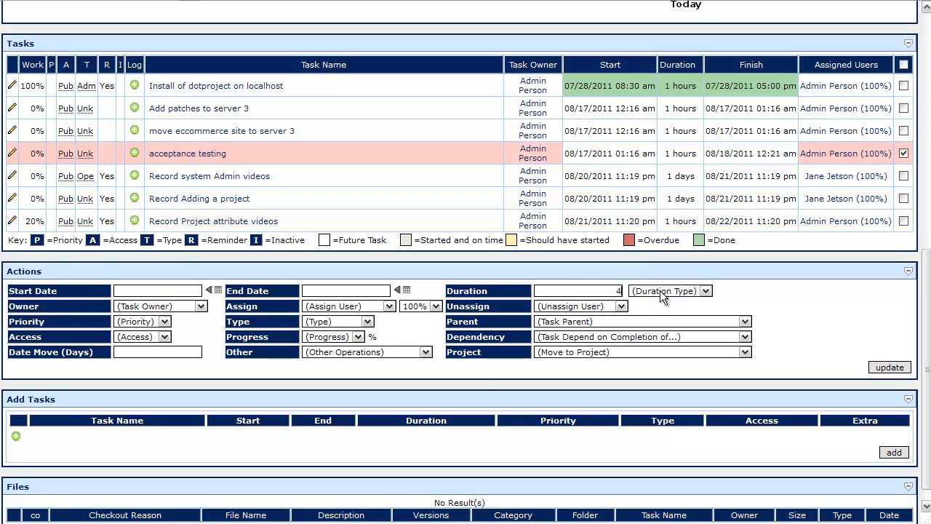
click(663, 291)
click(650, 311)
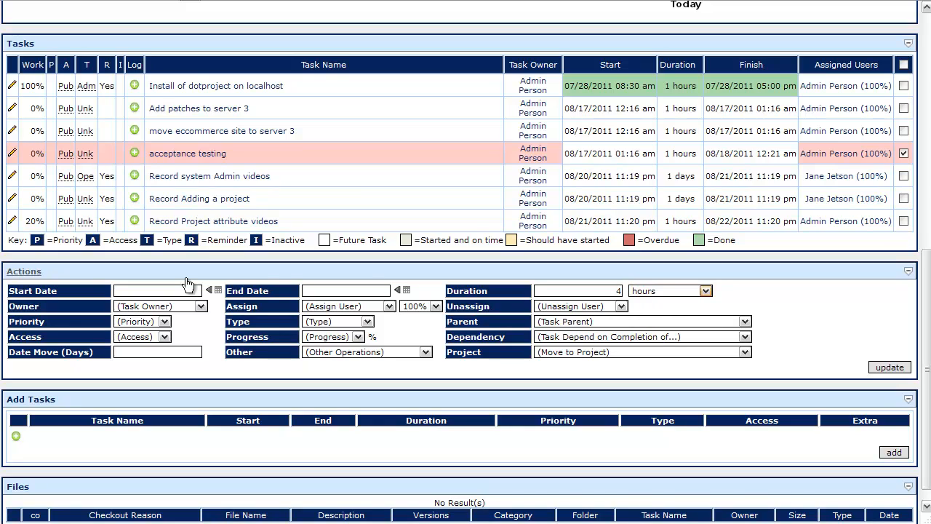
Step: Set the task owner to Admin Person and the task type to Operative
click(152, 306)
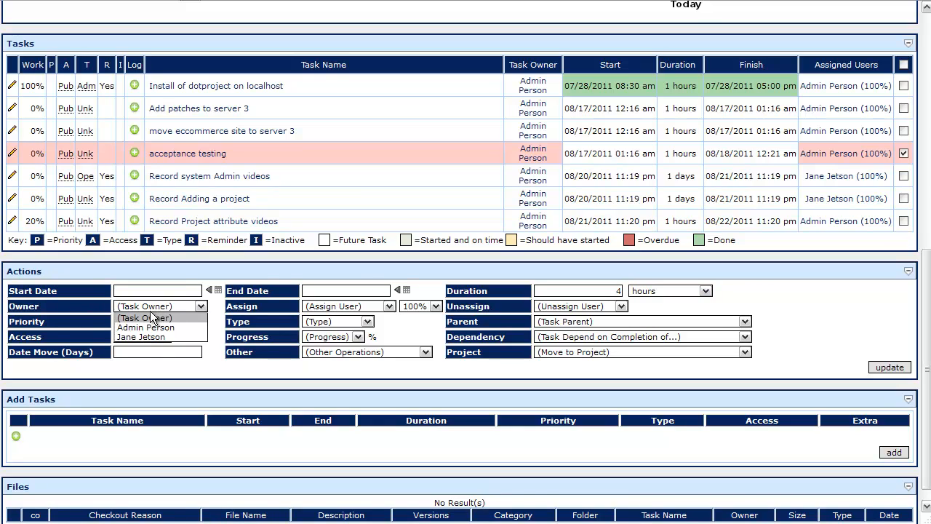
click(154, 328)
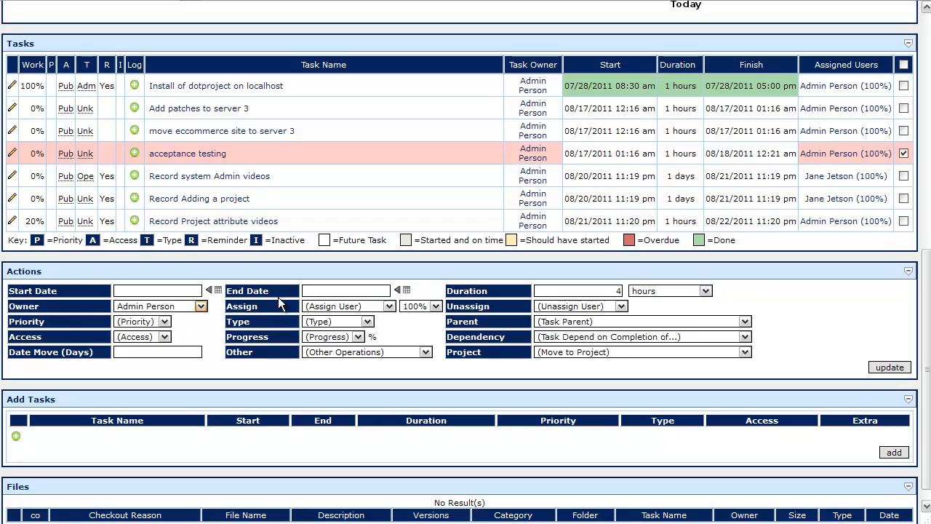
click(323, 322)
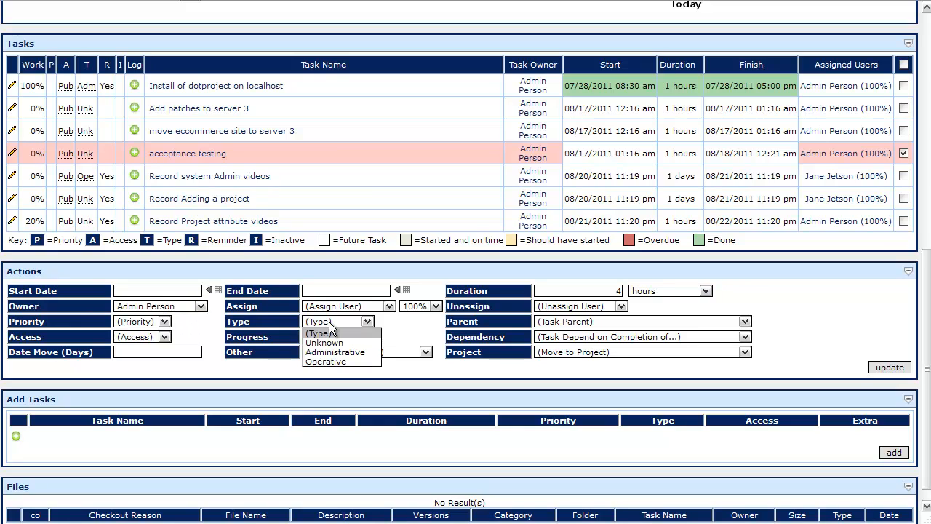
click(332, 360)
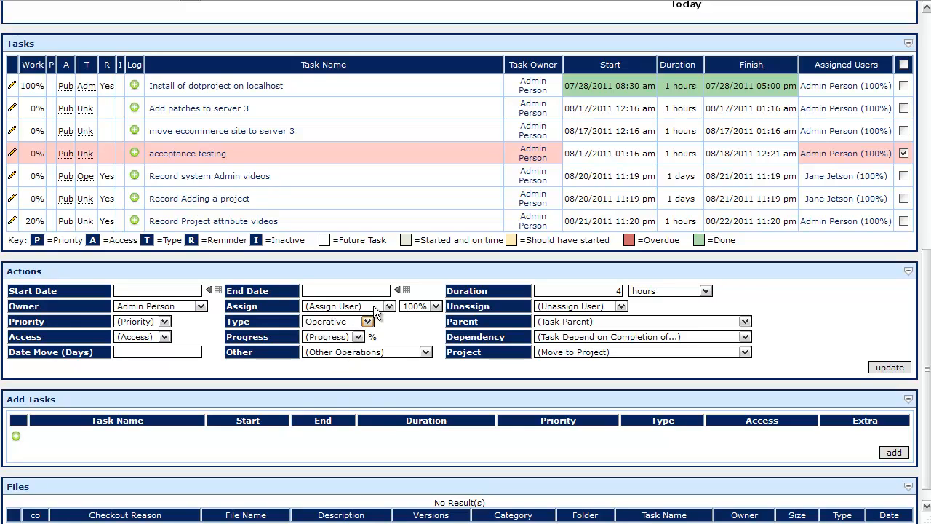
click(372, 307)
click(372, 306)
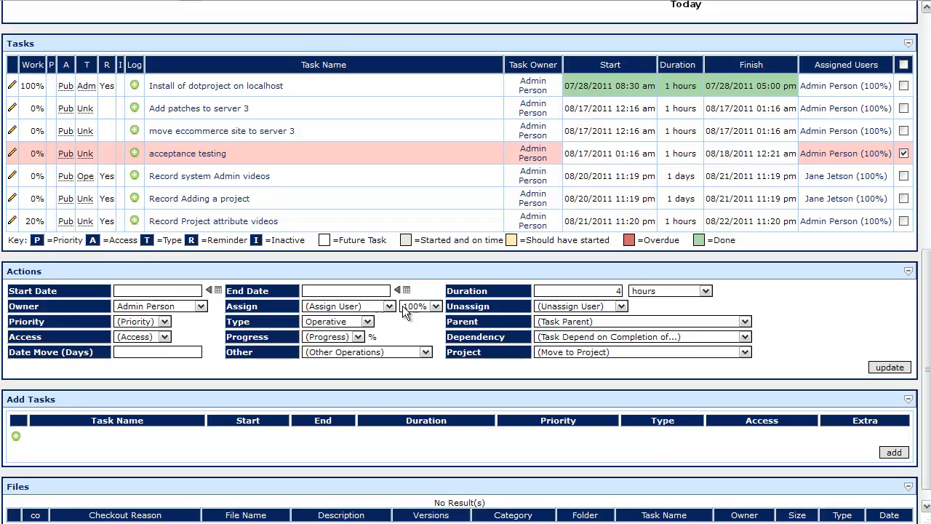
click(563, 306)
click(564, 325)
click(564, 307)
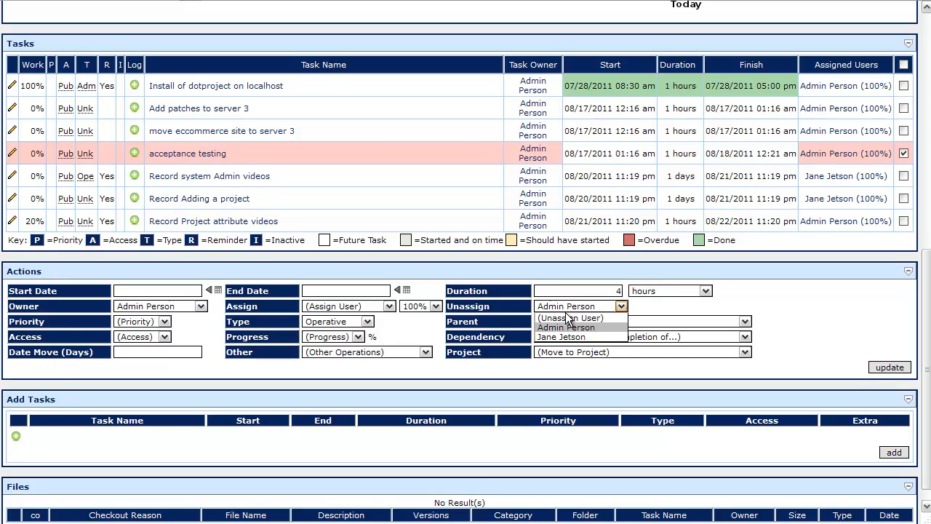
click(564, 315)
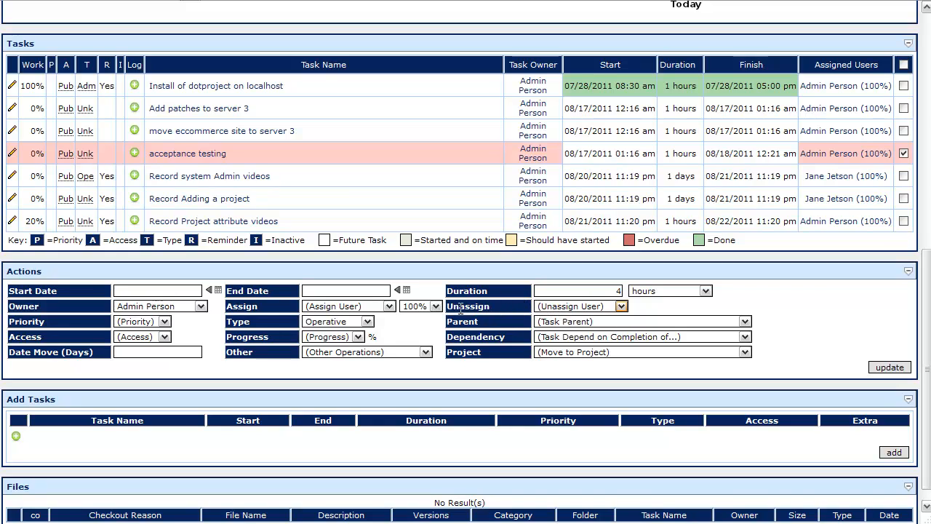
Step: Set the priority to normal and apply the changes to the acceptance testing task, confirming the update
click(156, 322)
click(139, 352)
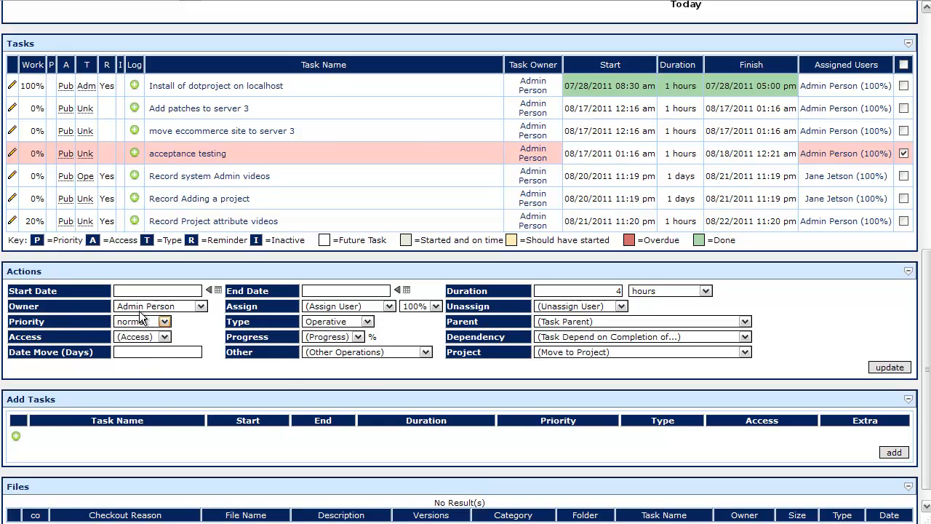
click(332, 339)
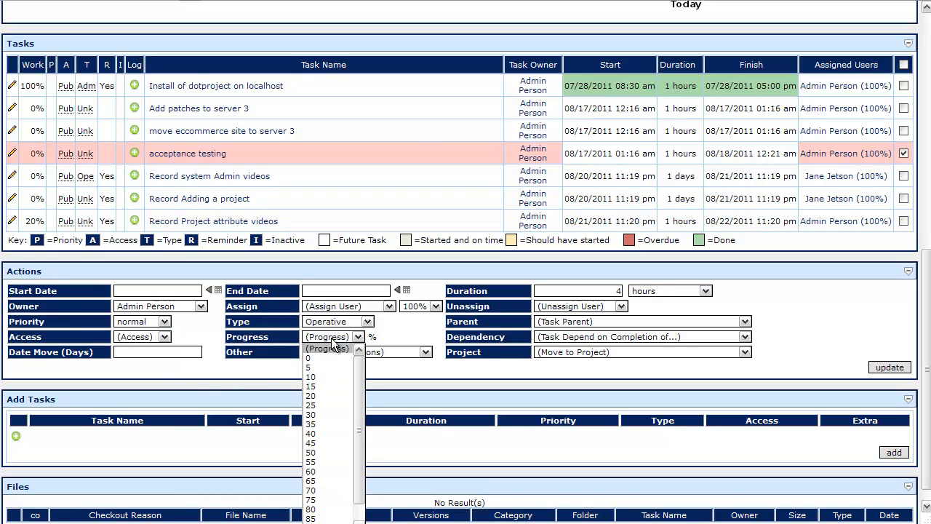
click(333, 342)
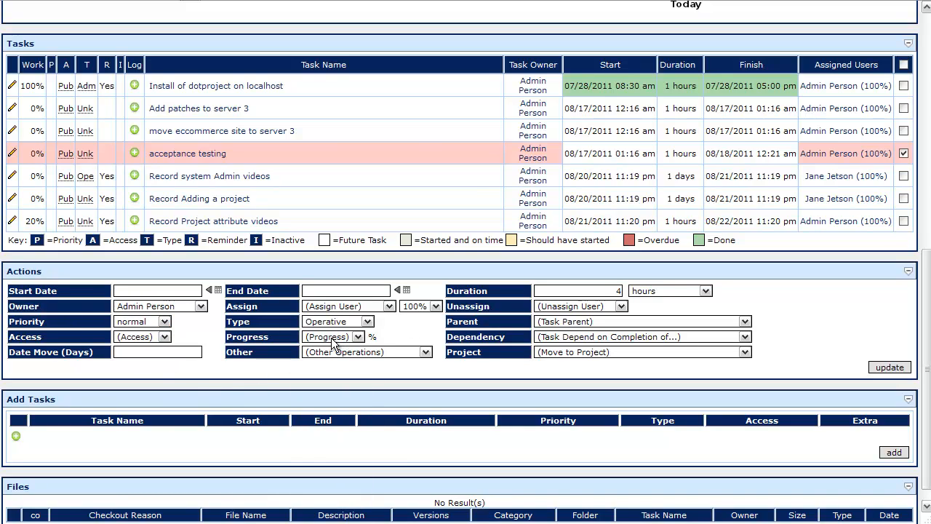
click(563, 354)
click(563, 355)
click(360, 353)
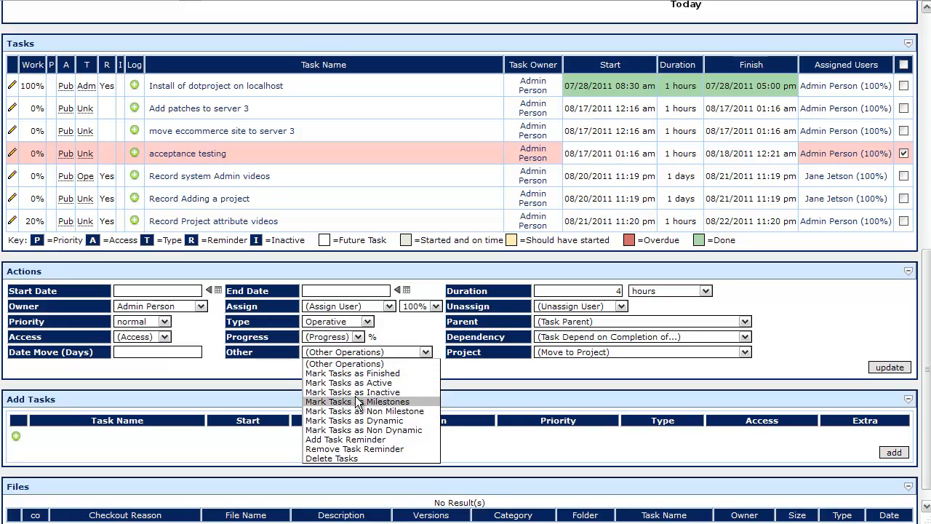
click(340, 350)
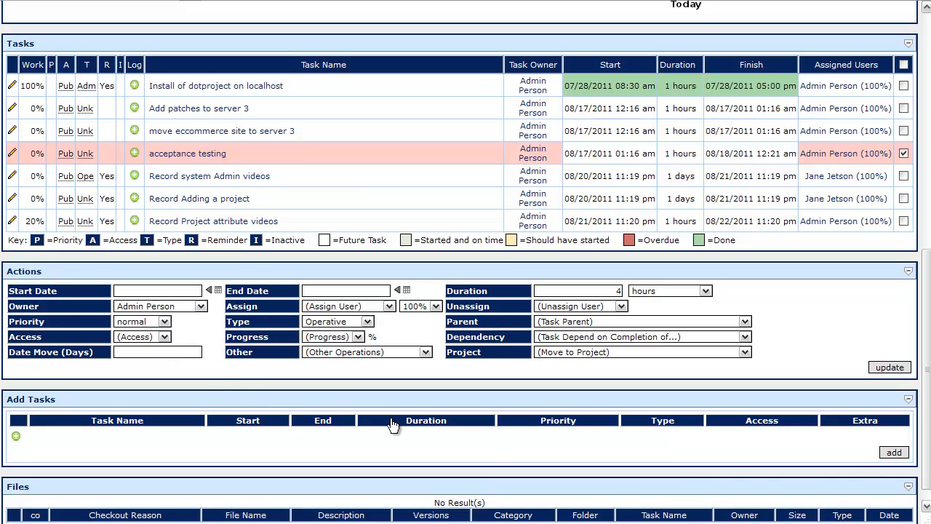
click(889, 367)
click(491, 216)
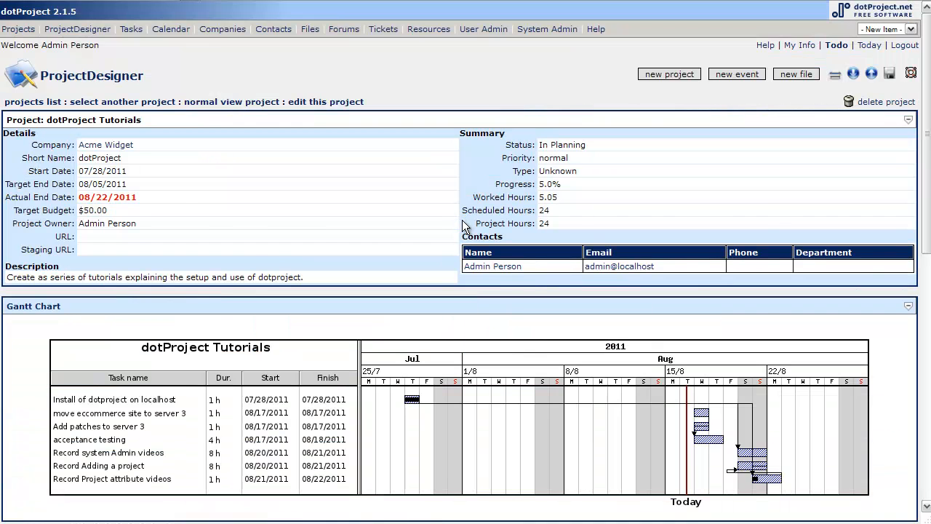
Step: Review the updated Gantt chart and task list for the project
scroll(544, 347, down, 3)
scroll(542, 347, down, 4)
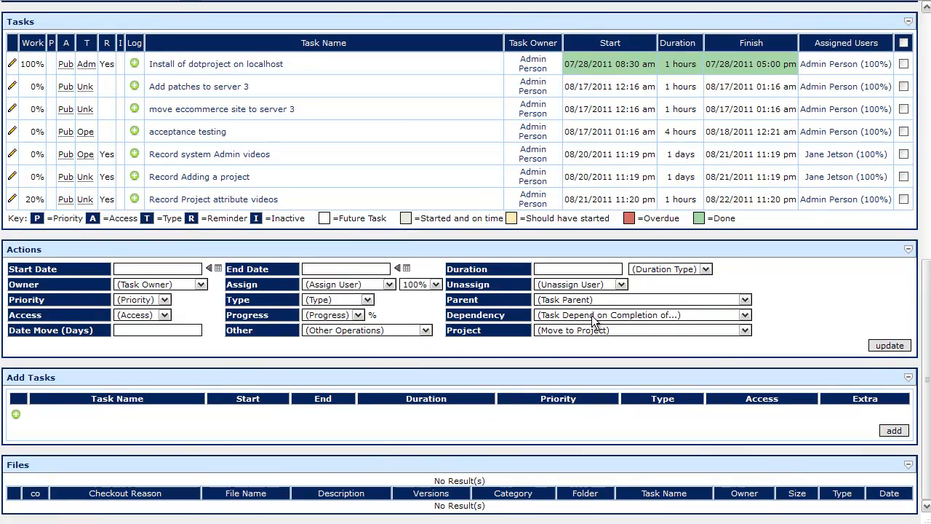
scroll(522, 324, up, 6)
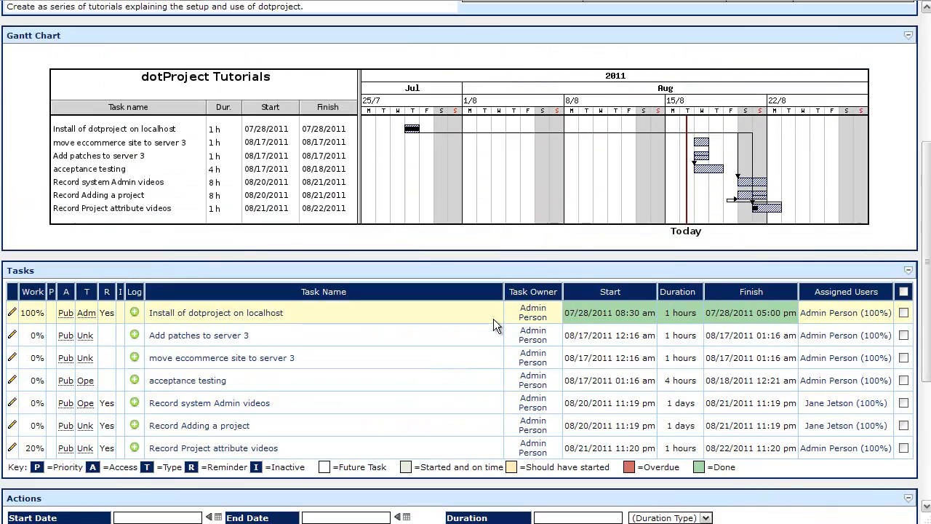
scroll(552, 213, up, 2)
scroll(529, 235, down, 6)
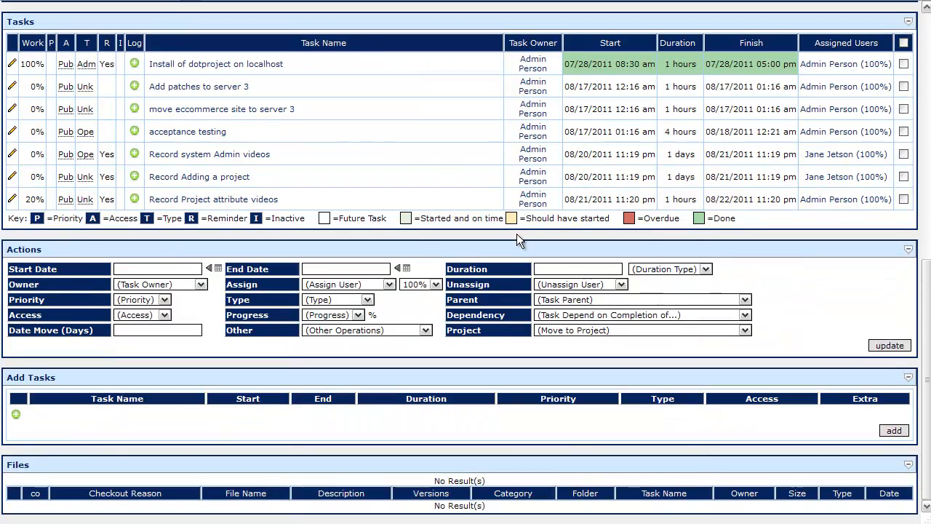
scroll(541, 222, up, 2)
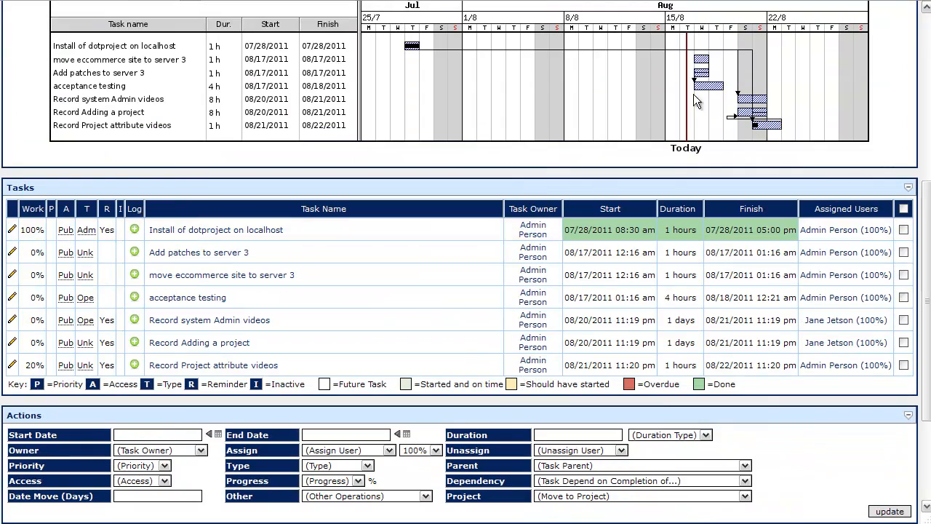
scroll(749, 340, down, 2)
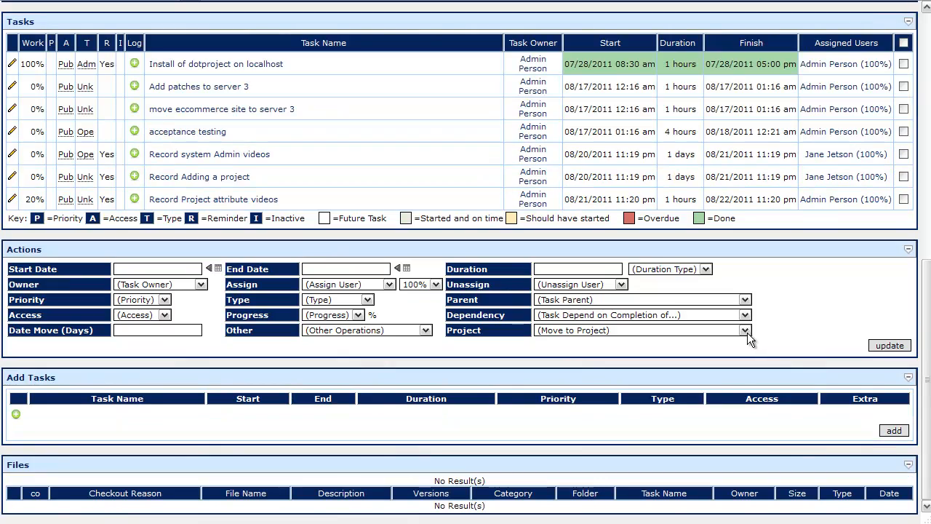
scroll(667, 325, up, 4)
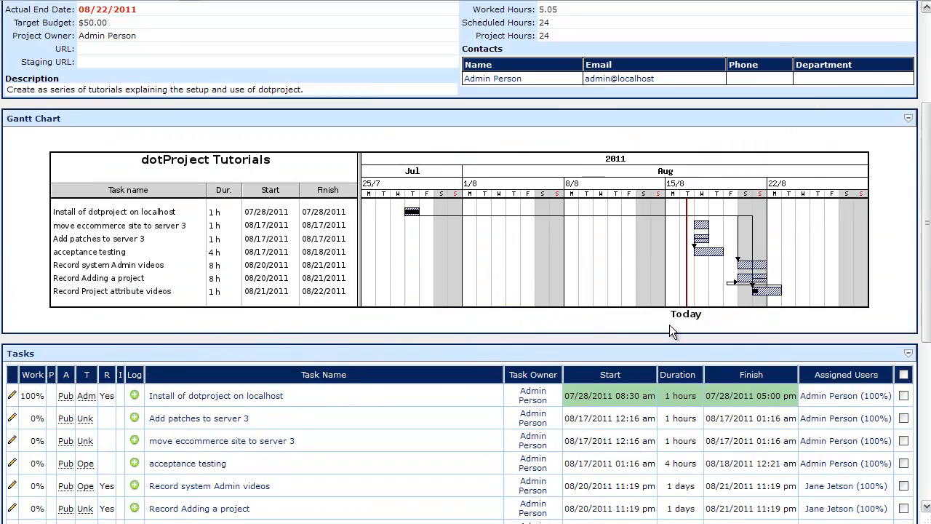
scroll(667, 326, up, 3)
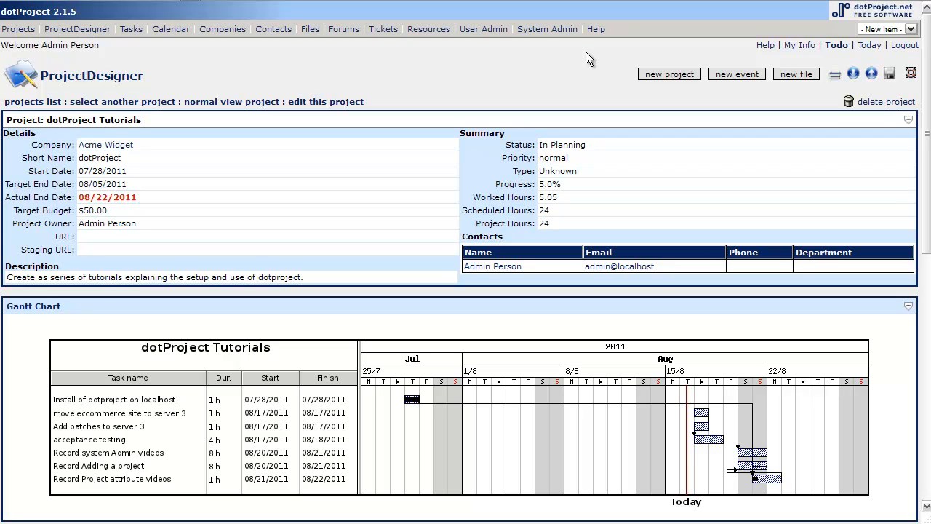
scroll(554, 67, down, 3)
scroll(553, 67, up, 3)
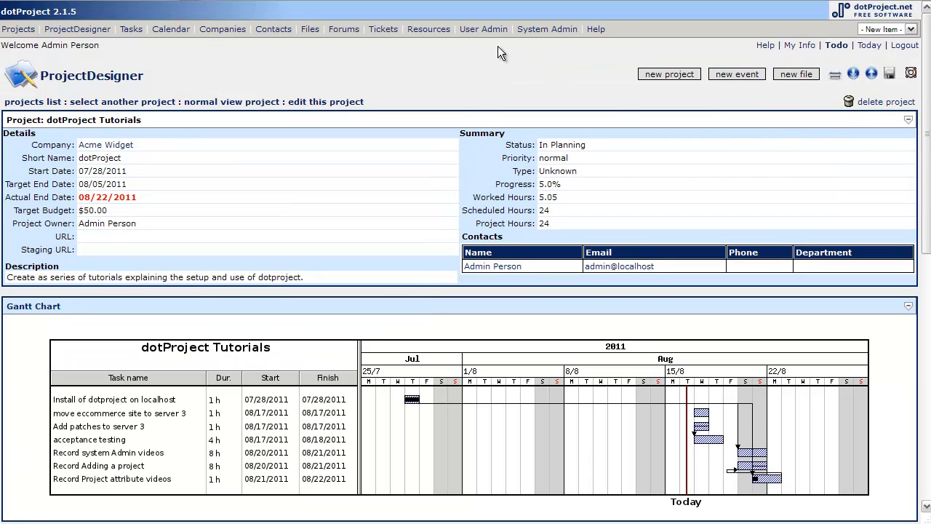